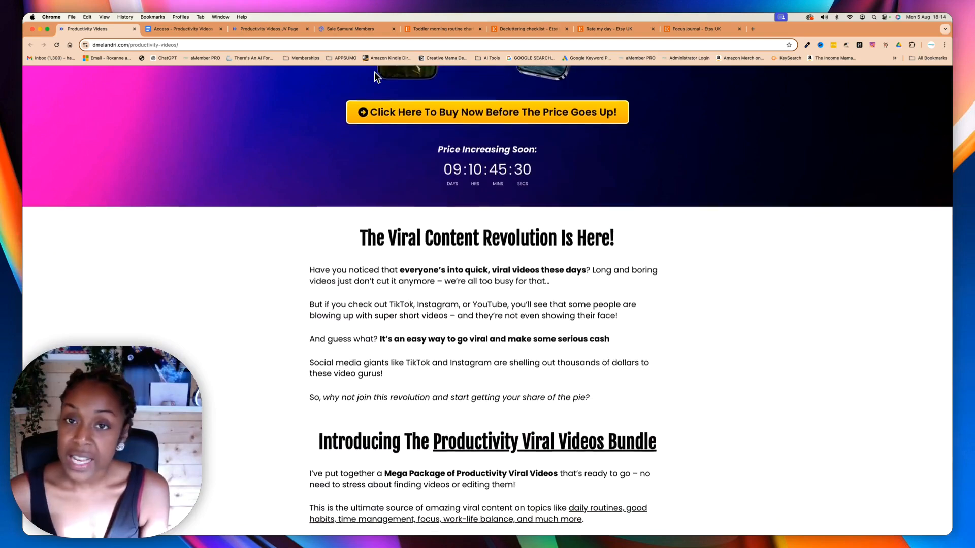
Read the sales page's introduction on the viral content revolution, below the price countdown
scroll(373, 72, "down", 2)
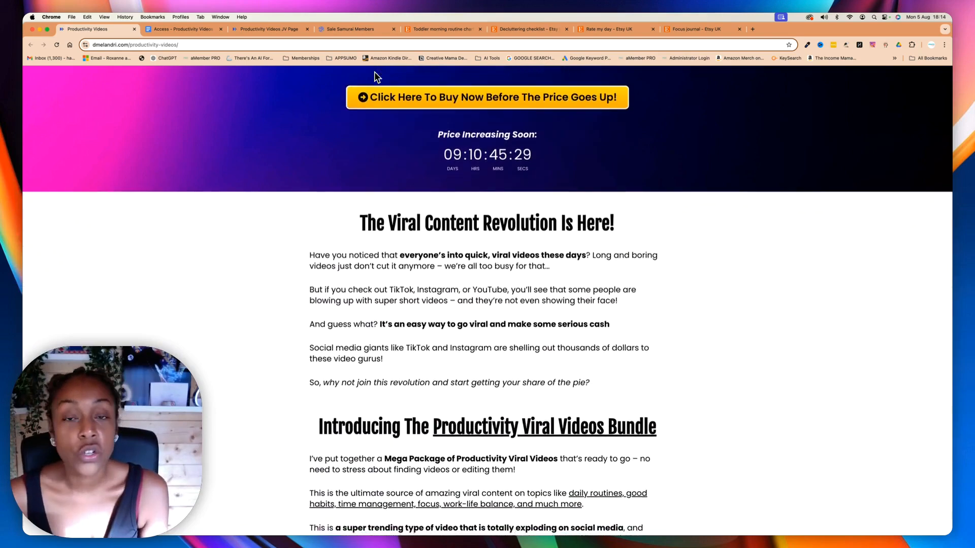
scroll(374, 71, "down", 1)
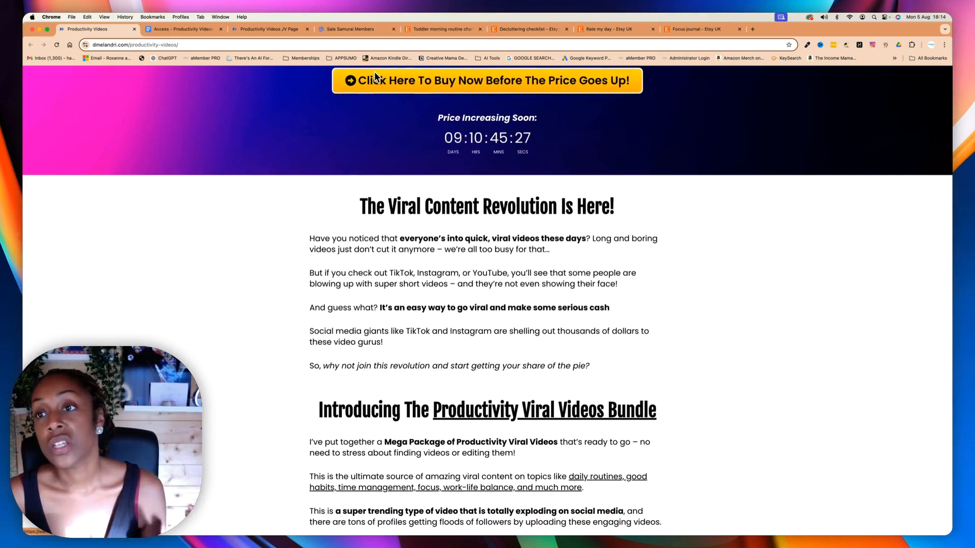
scroll(374, 71, "down", 1)
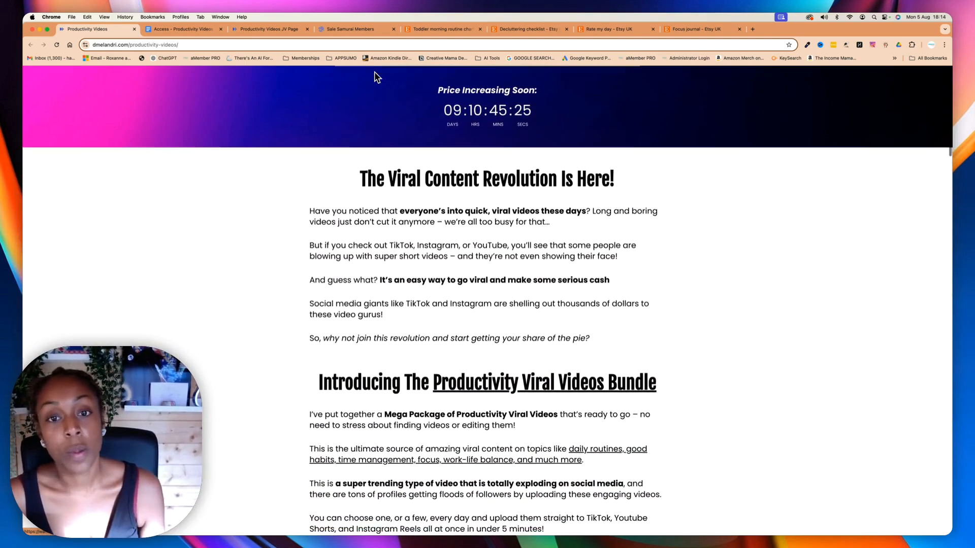
scroll(374, 71, "down", 1)
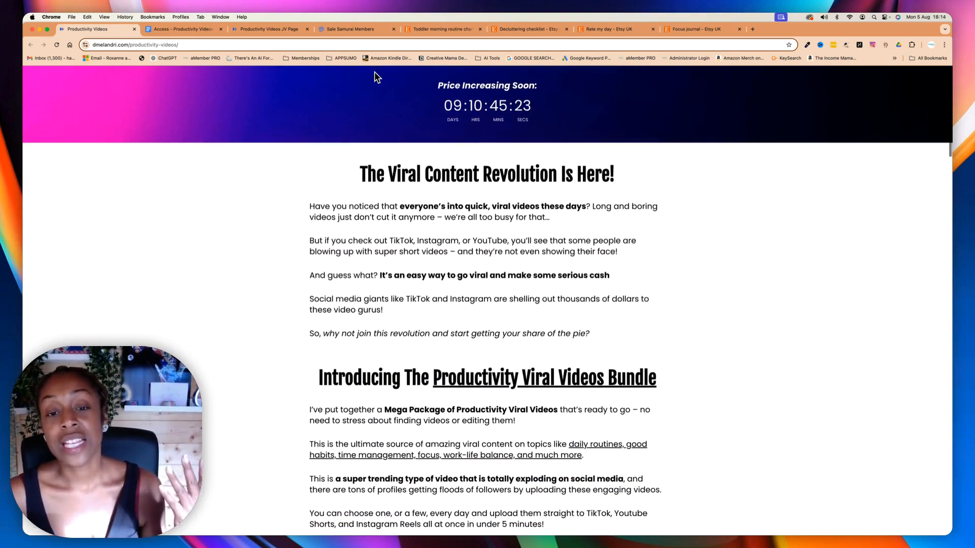
scroll(375, 74, "down", 1)
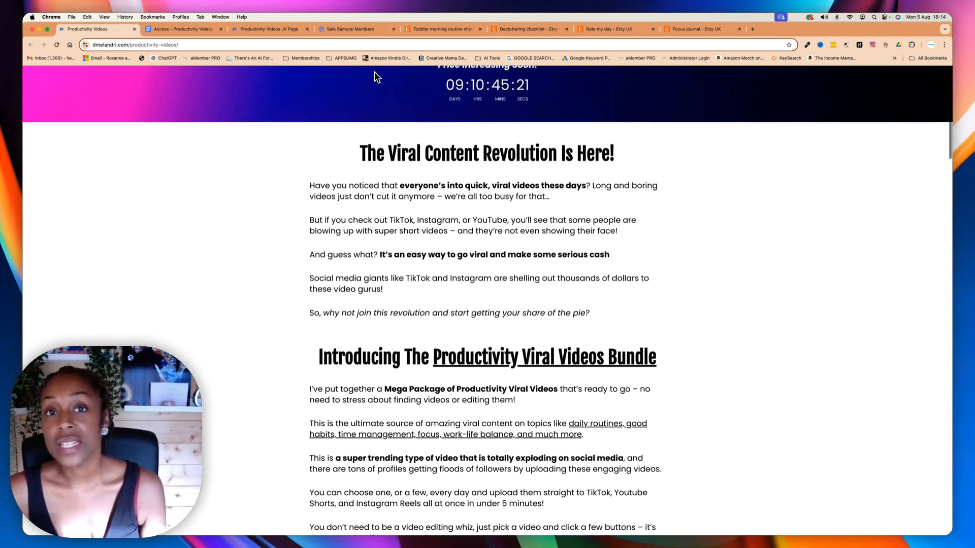
scroll(374, 72, "down", 1)
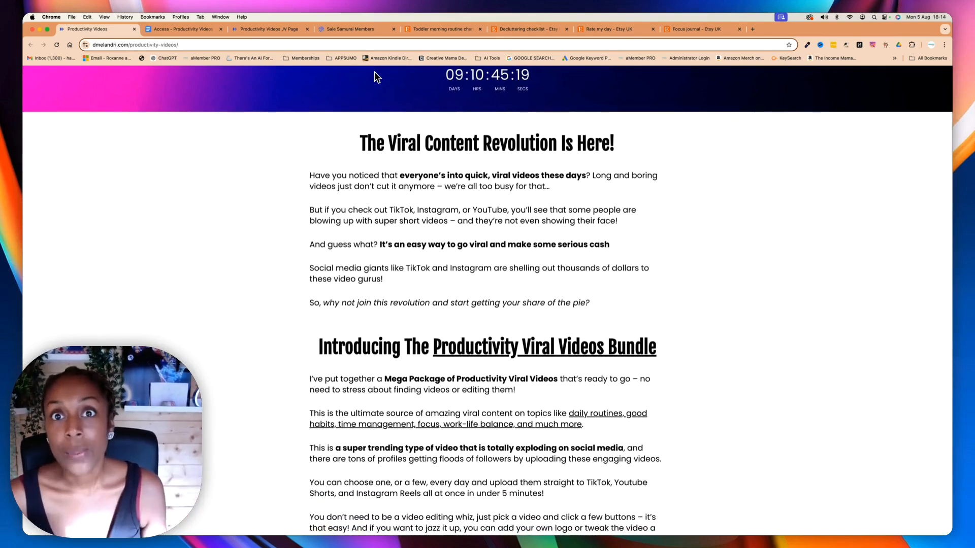
scroll(374, 73, "down", 5)
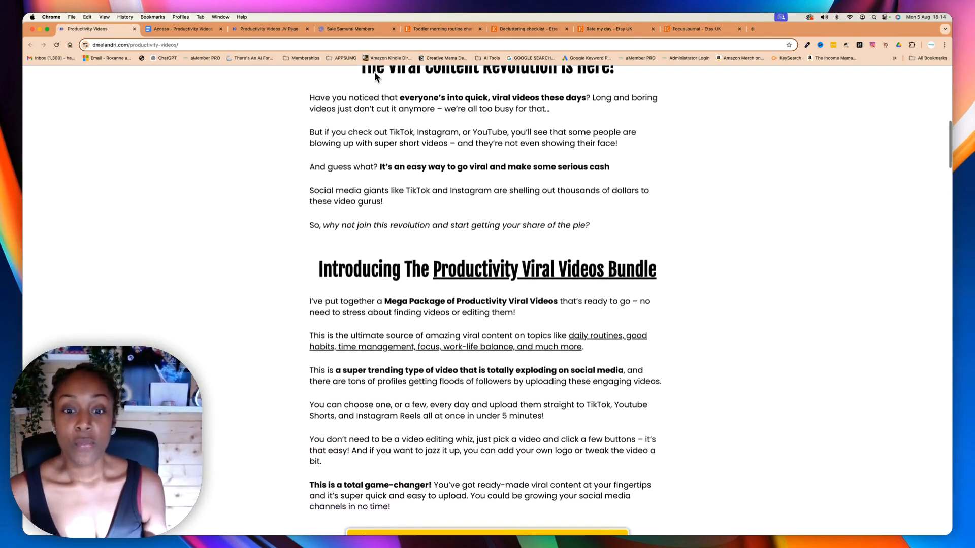
Review the Productivity Viral Videos Bundle description, covering its topics, upload platforms and editing options
scroll(374, 75, "down", 2)
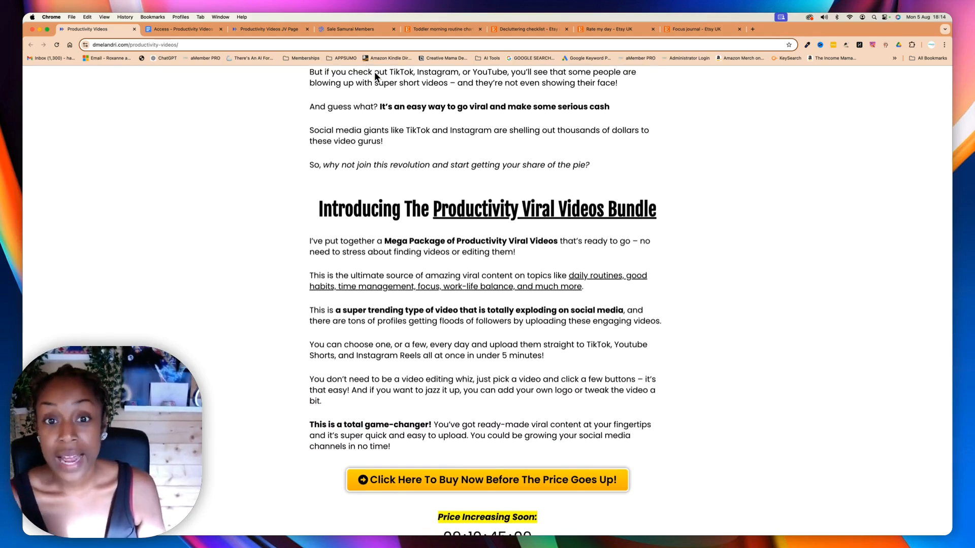
scroll(375, 75, "down", 2)
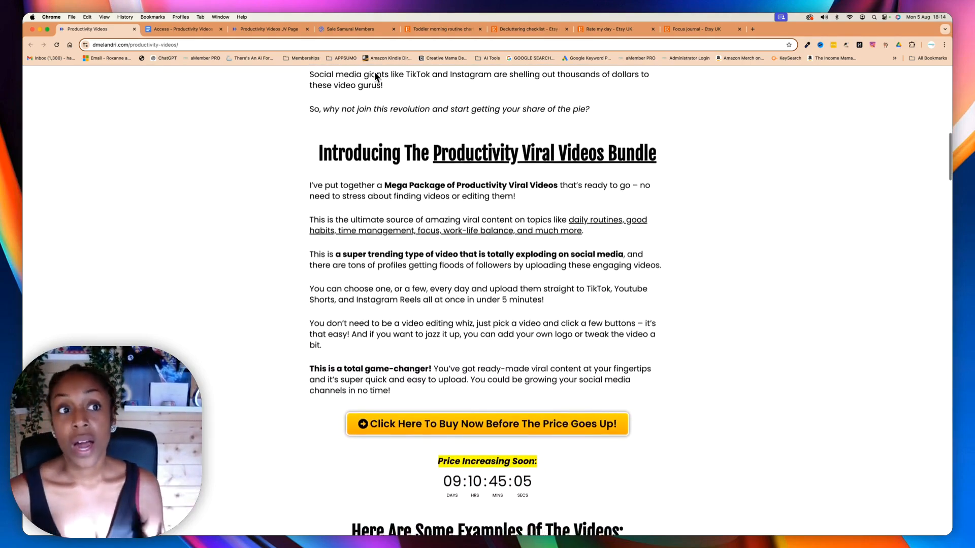
scroll(375, 75, "down", 1)
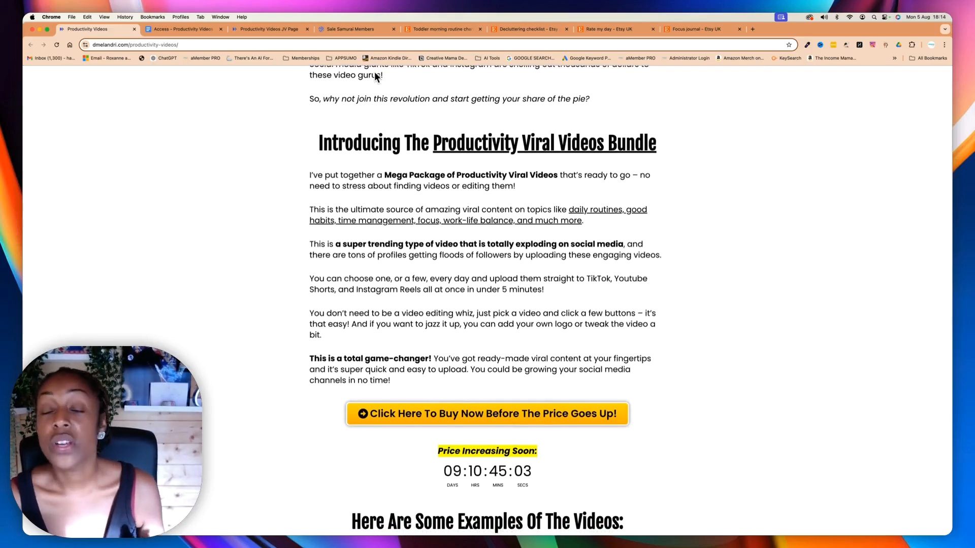
scroll(376, 76, "down", 2)
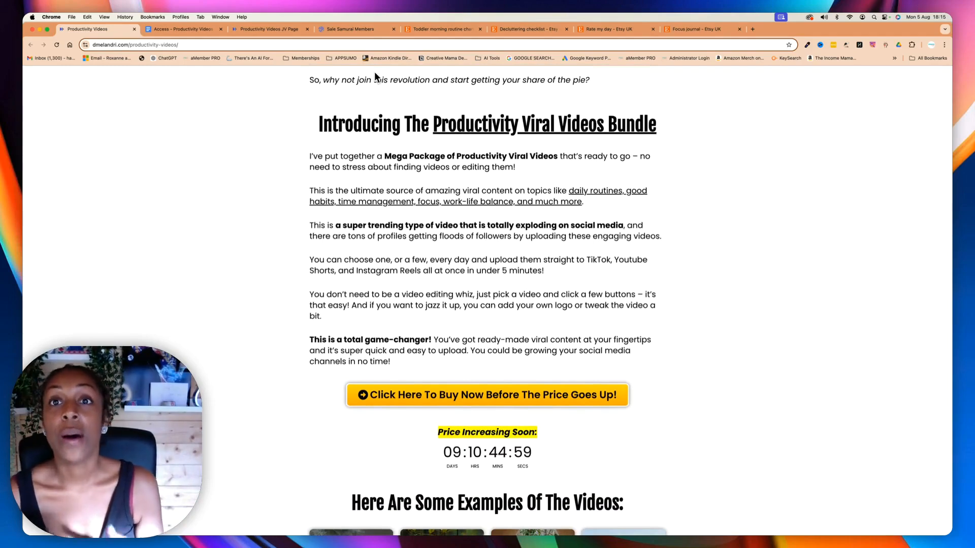
scroll(374, 74, "down", 5)
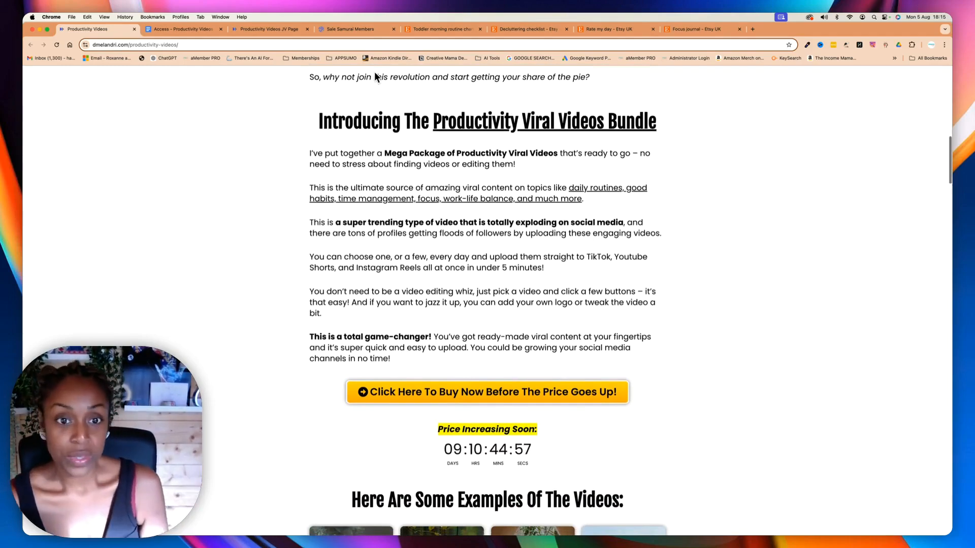
scroll(377, 78, "down", 4)
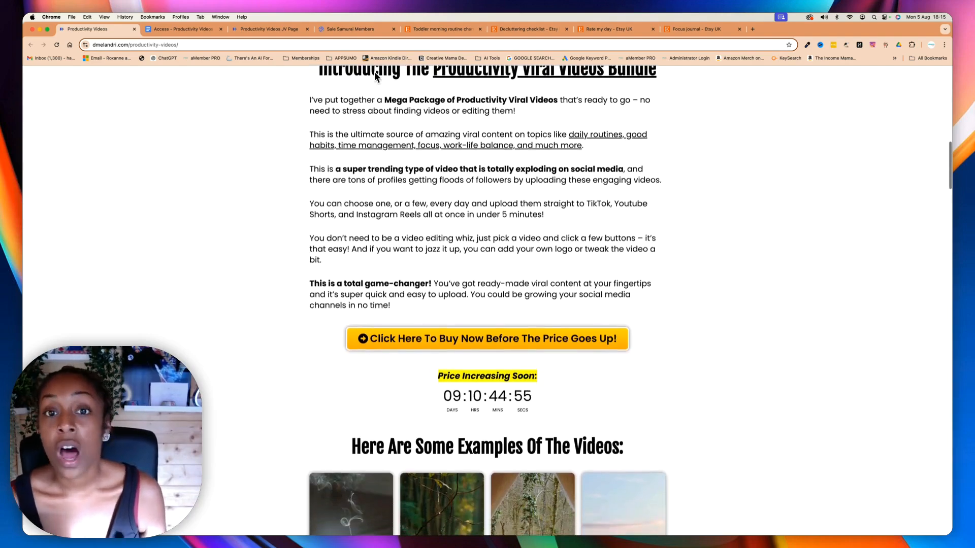
scroll(375, 76, "down", 5)
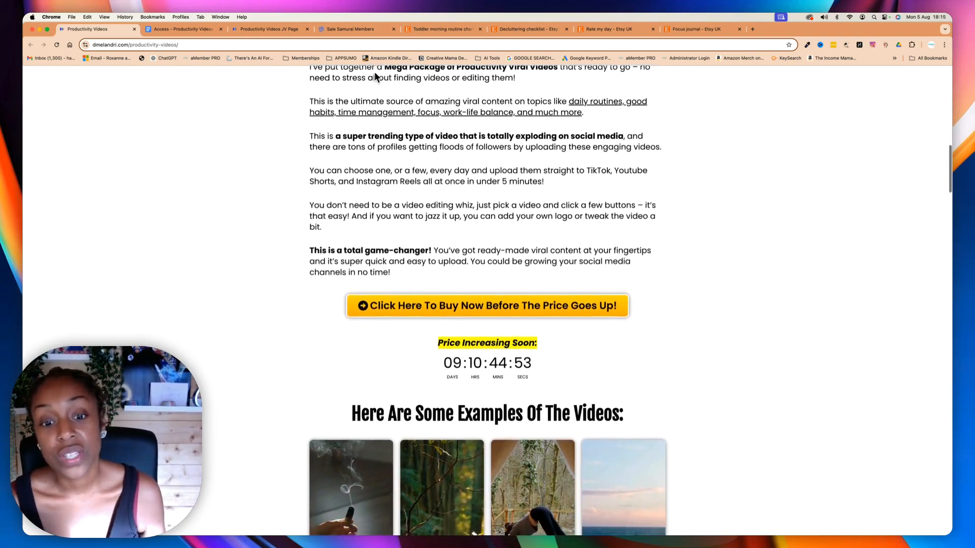
scroll(374, 74, "down", 5)
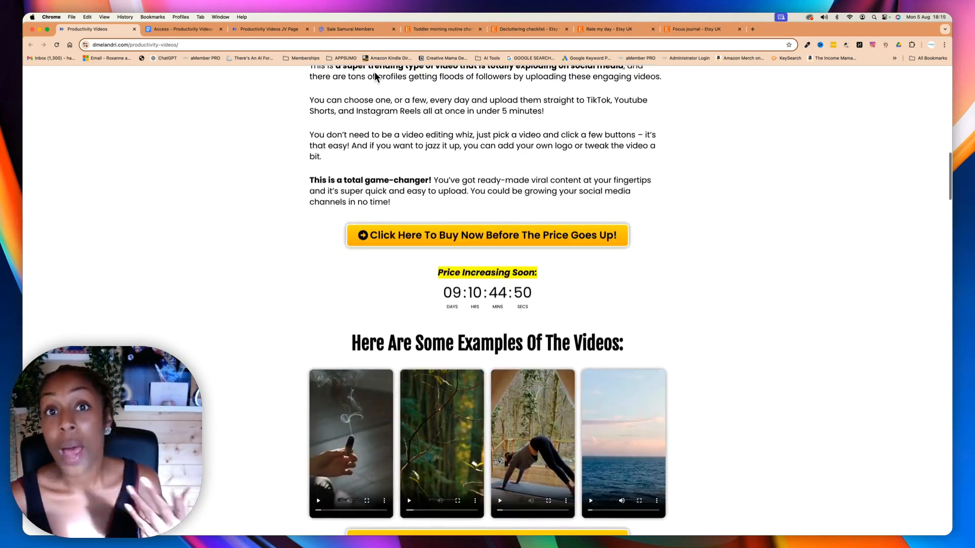
Play each of the four sample clips under "Here Are Some Examples Of The Videos"
scroll(374, 75, "down", 15)
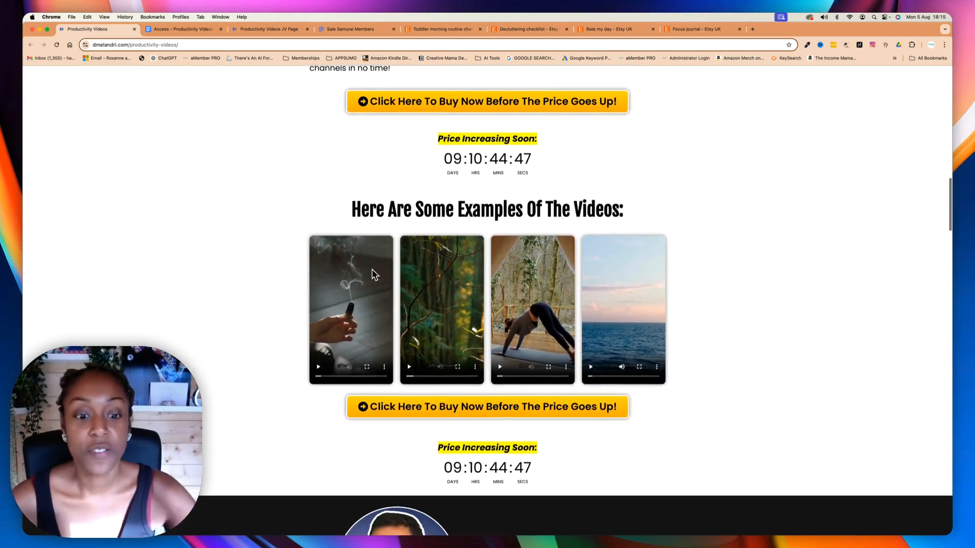
scroll(371, 269, "down", 1)
left_click(318, 356)
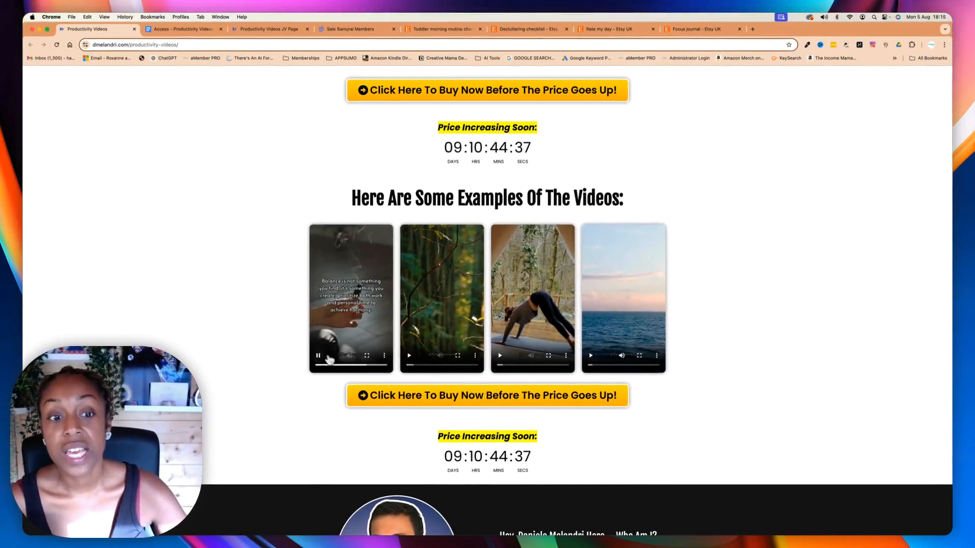
left_click(409, 357)
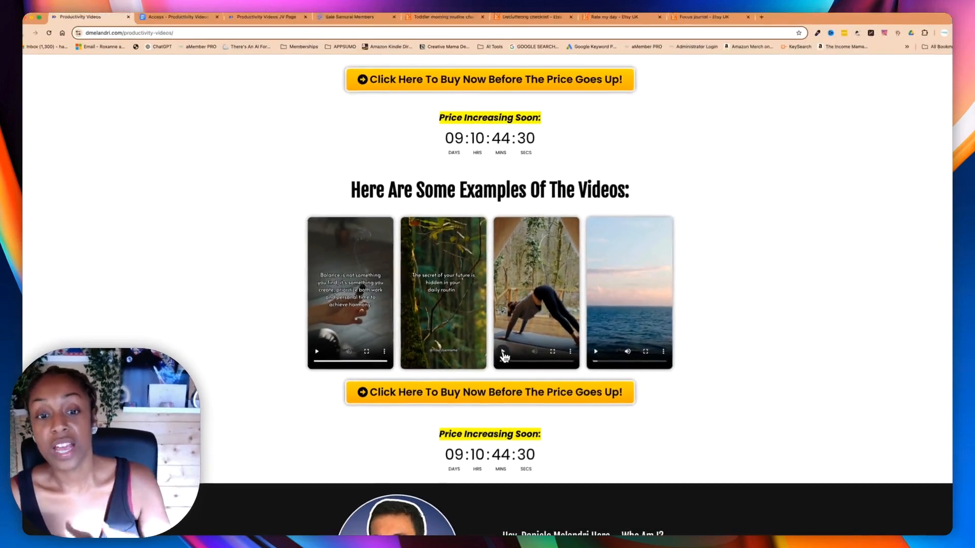
left_click(503, 354)
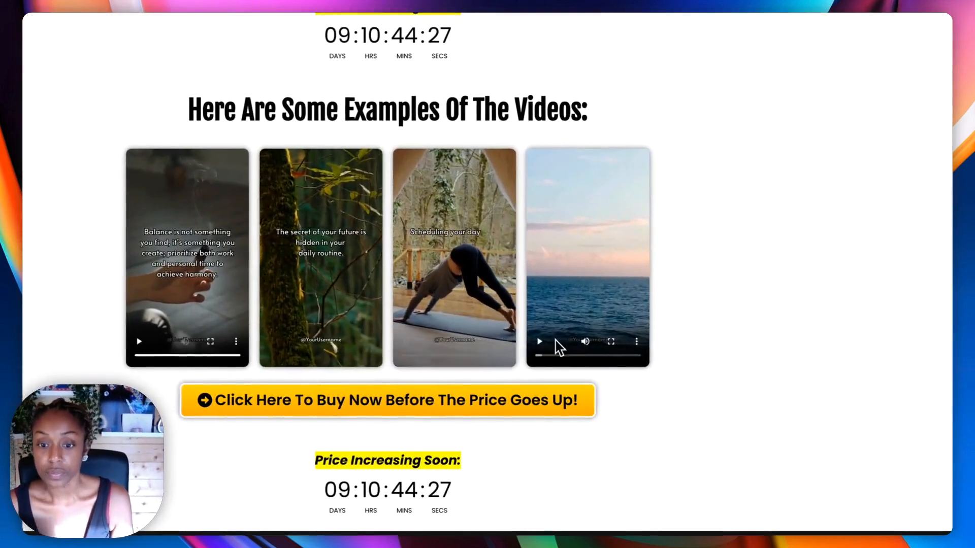
left_click(540, 344)
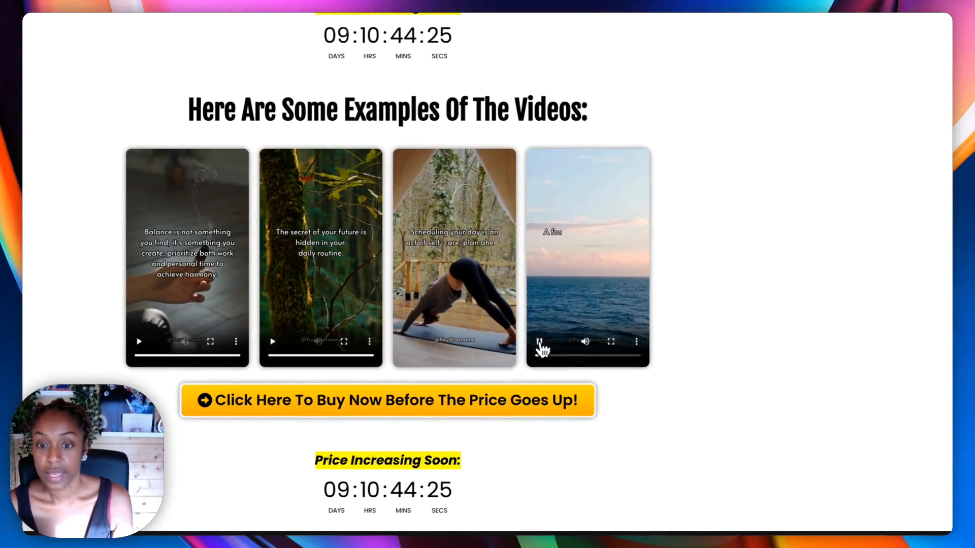
Look through the seller's introduction and the customer reviews under "This Is What People Say About My Products"
scroll(413, 206, "down", 10)
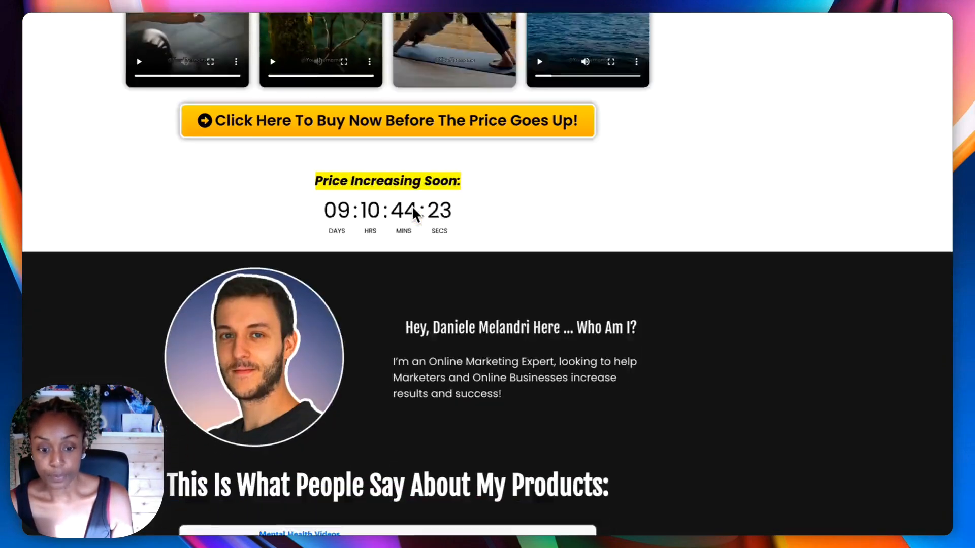
scroll(412, 211, "down", 4)
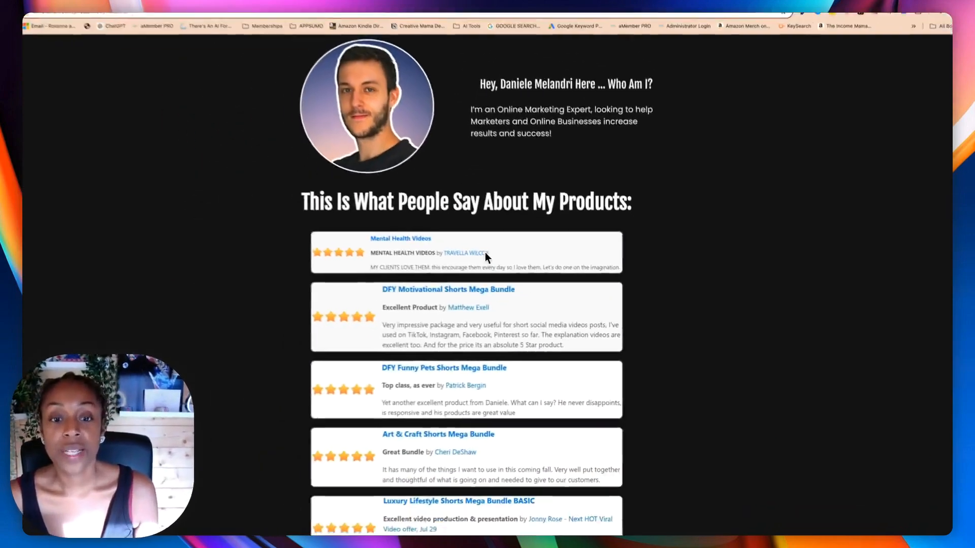
scroll(485, 251, "down", 4)
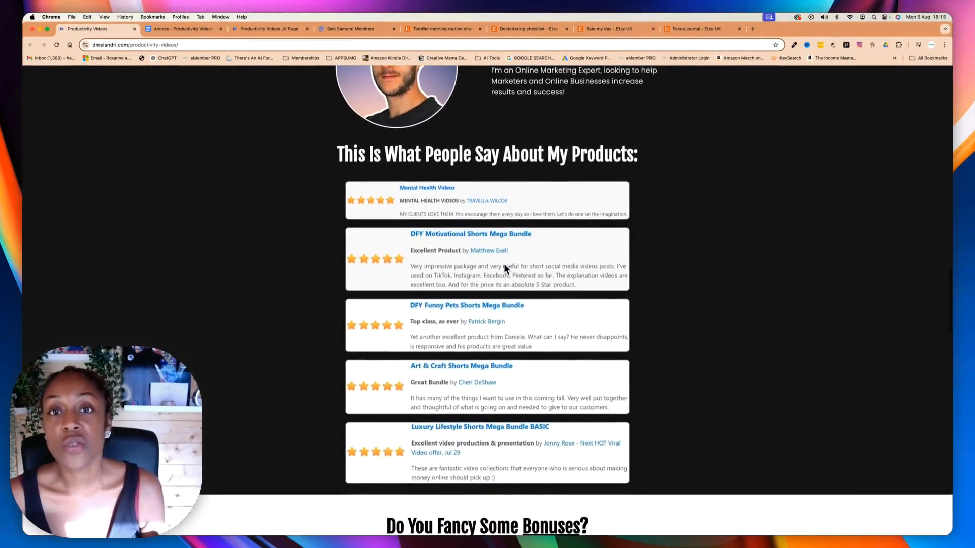
scroll(505, 267, "down", 4)
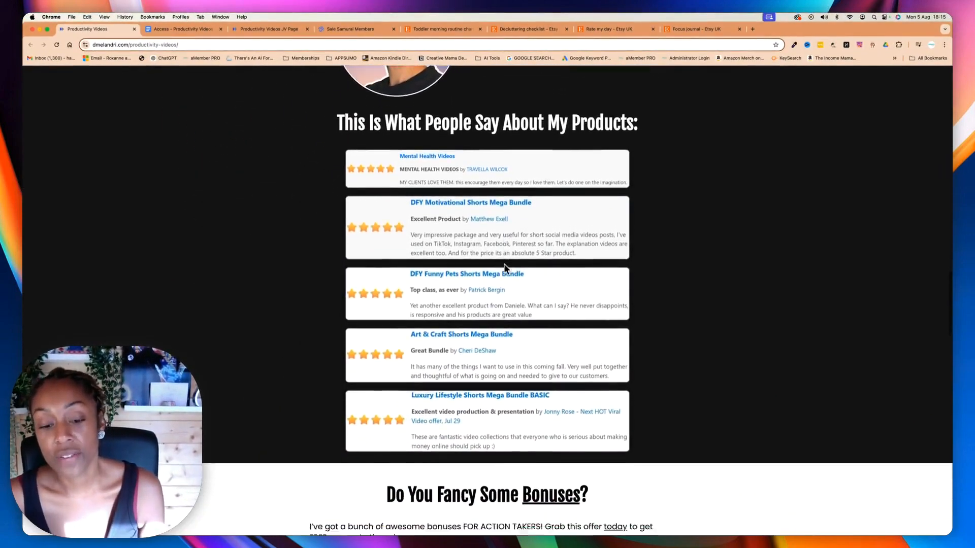
scroll(505, 267, "down", 4)
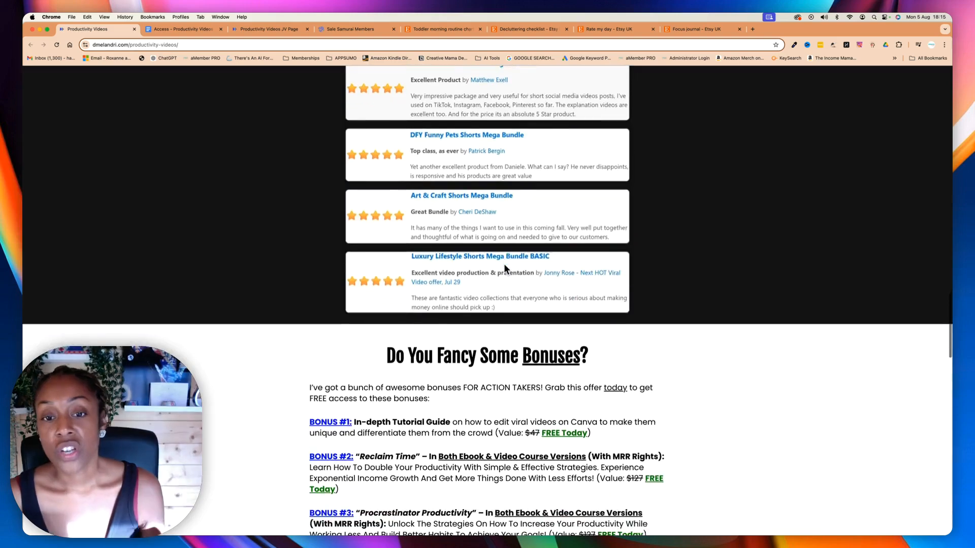
Review the three free bonuses: the Canva tutorial guide and the "Reclaim Time" and "Procrastinator Productivity" courses
scroll(505, 267, "down", 2)
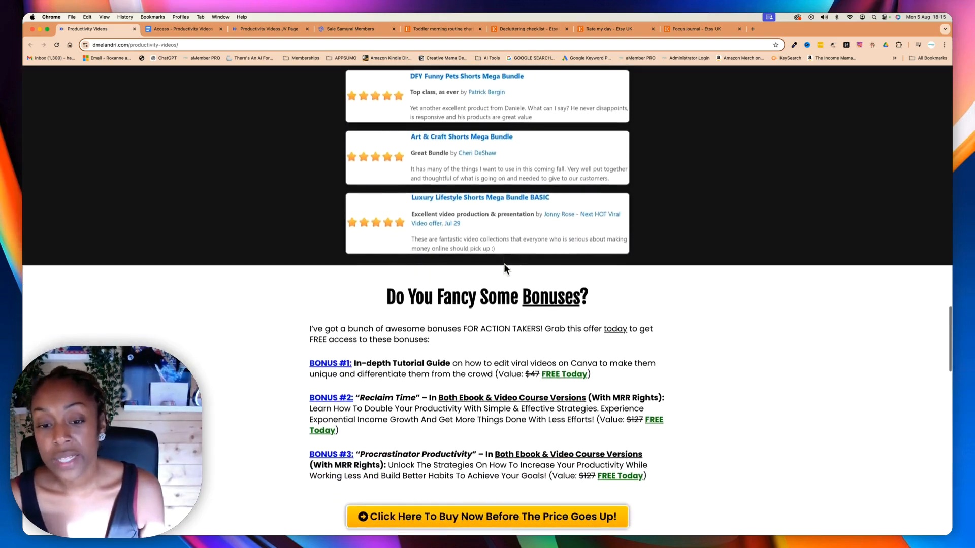
scroll(505, 268, "down", 1)
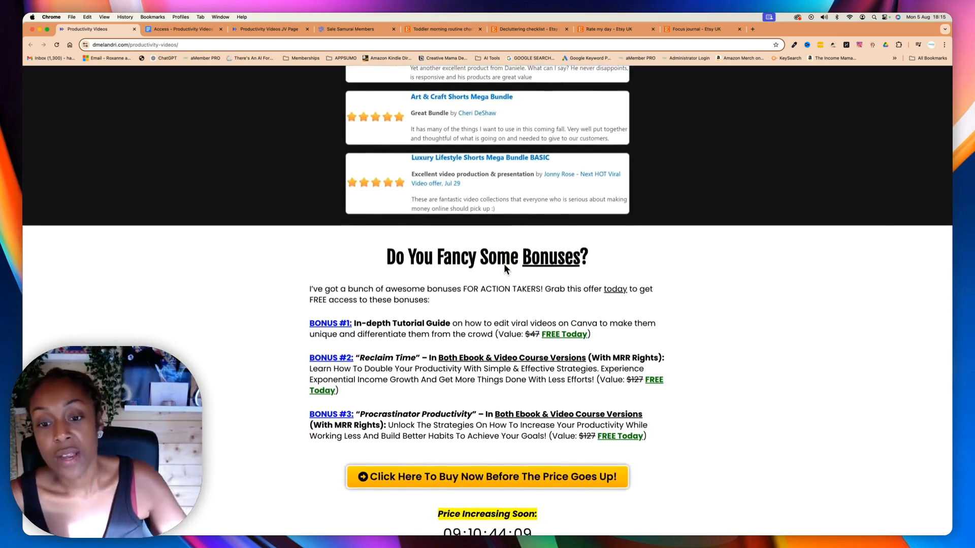
scroll(435, 310, "down", 3)
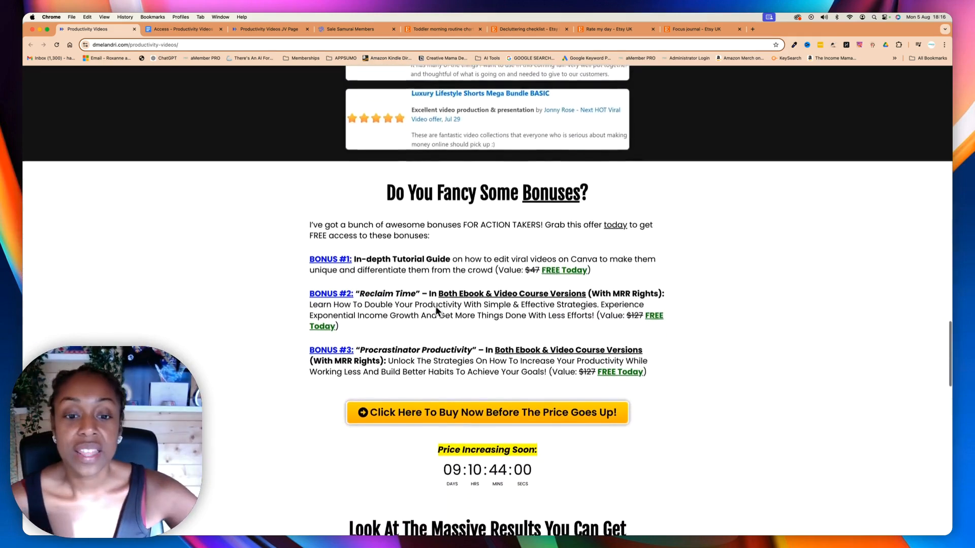
scroll(435, 311, "down", 1)
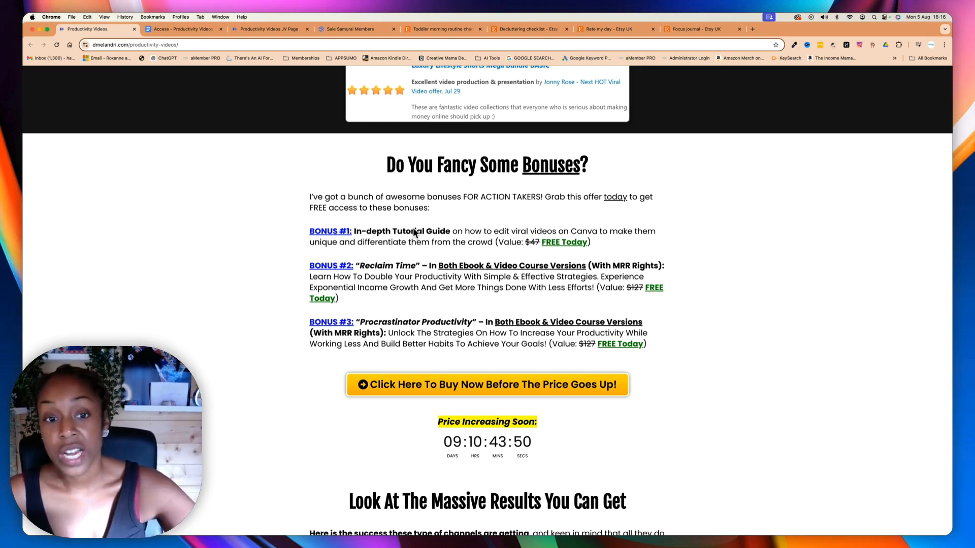
scroll(399, 272, "down", 1)
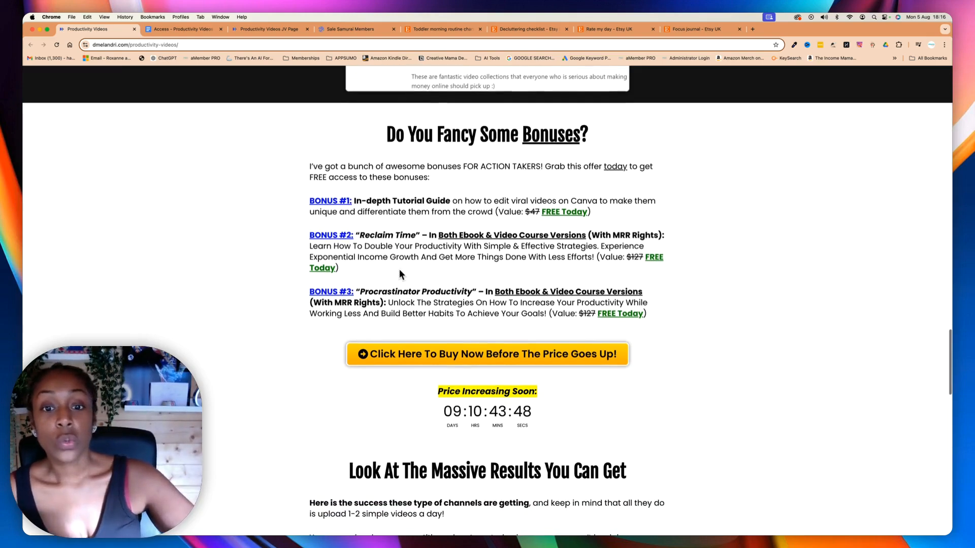
scroll(399, 274, "down", 1)
scroll(399, 273, "down", 2)
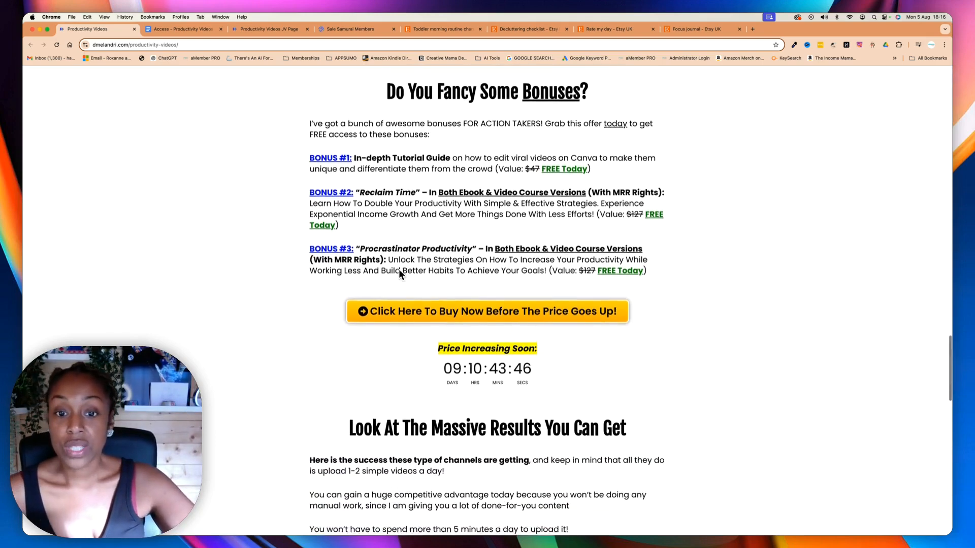
scroll(398, 274, "down", 2)
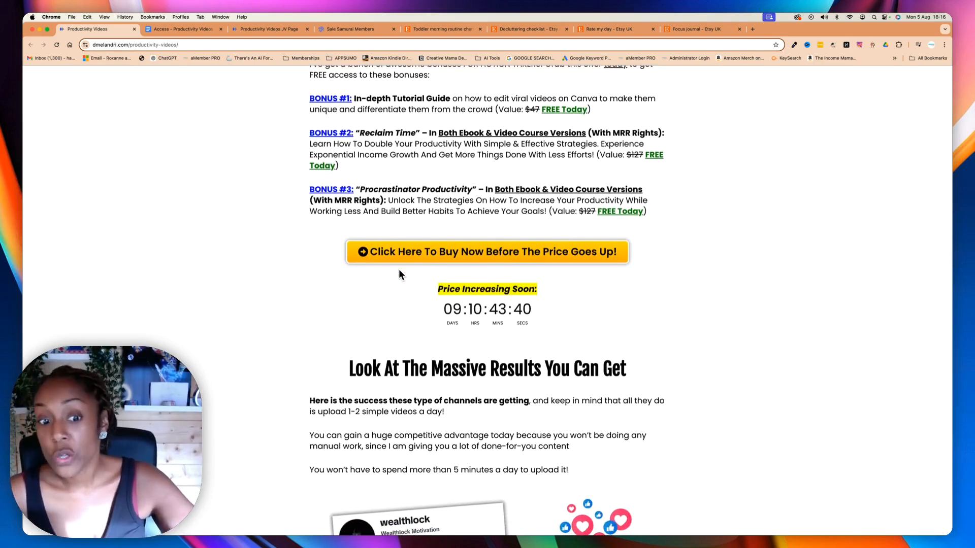
Examine the channel success examples under "Look At The Massive Results You Can Get"
scroll(399, 274, "down", 5)
scroll(399, 273, "down", 7)
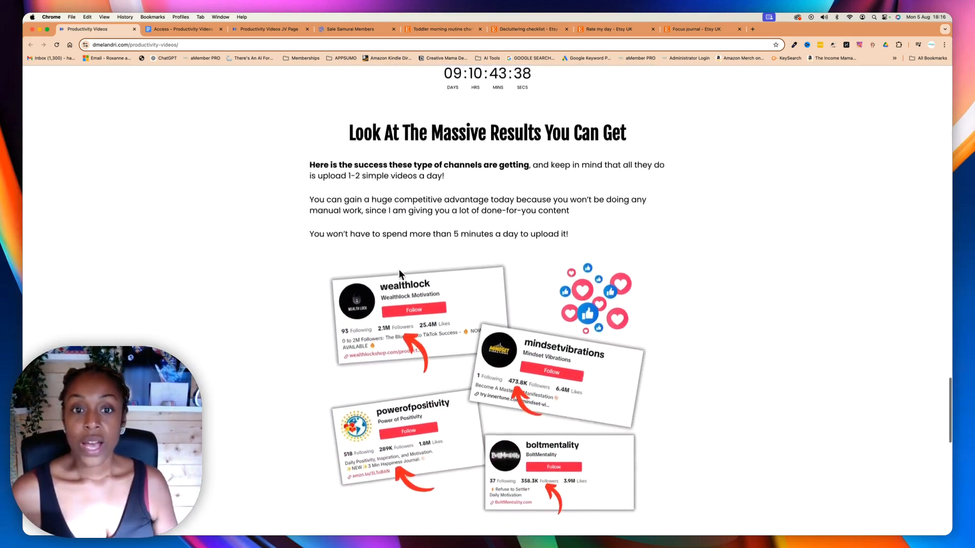
scroll(399, 273, "down", 3)
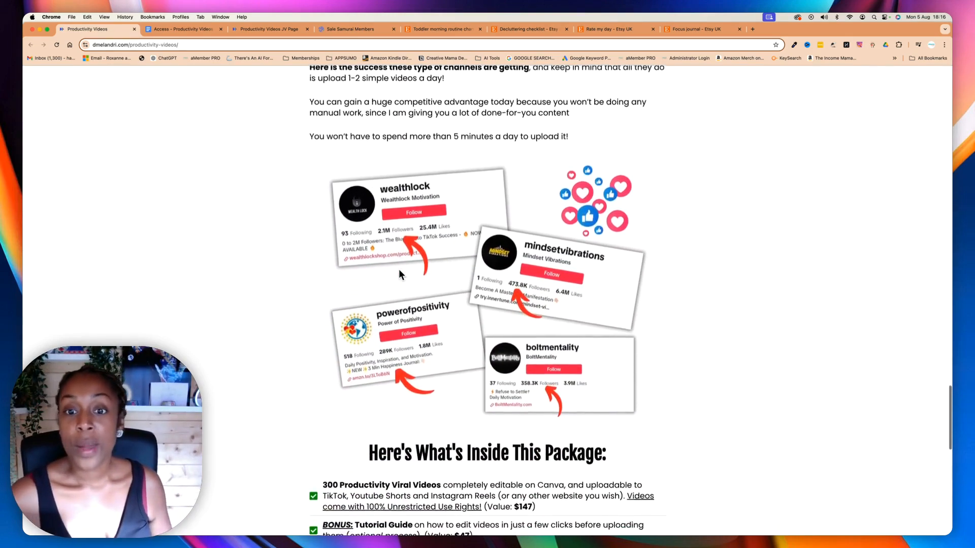
scroll(399, 275, "down", 2)
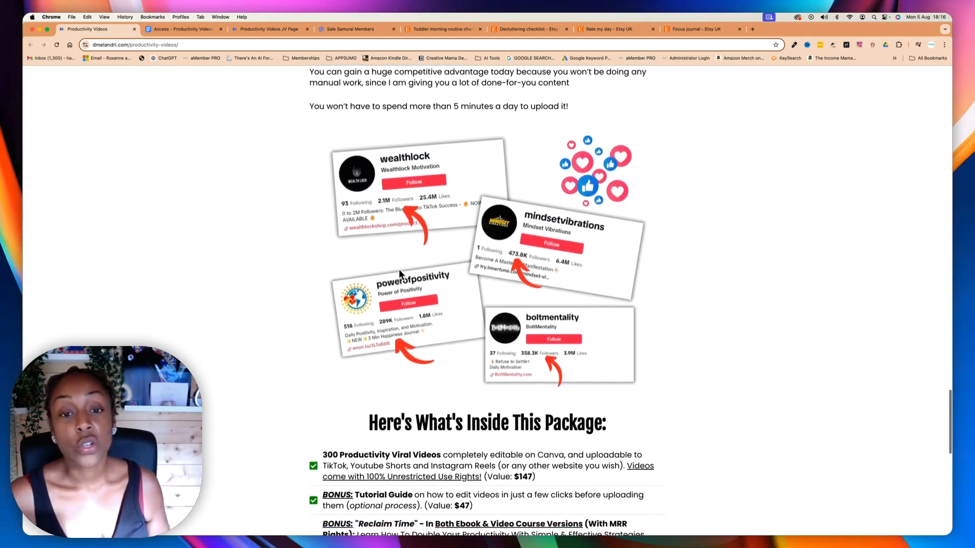
Review the list under "Here's What's Inside This Package", the early bird offer and the FAQ section below it
scroll(399, 274, "down", 1)
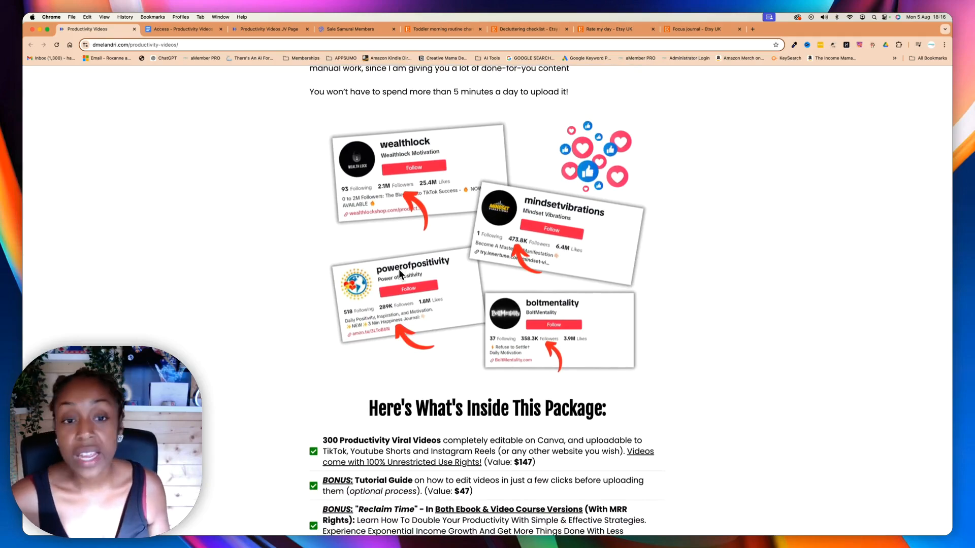
scroll(399, 274, "down", 2)
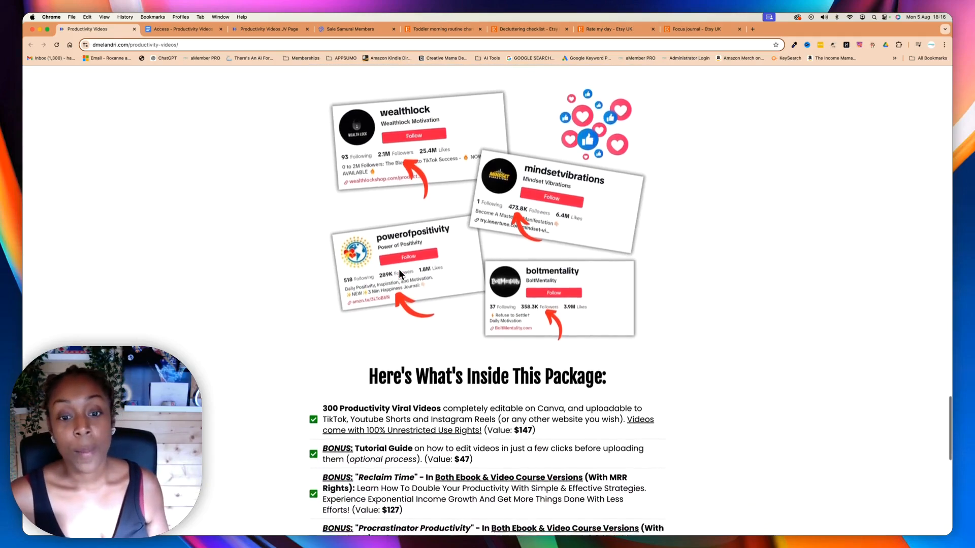
scroll(399, 275, "down", 1)
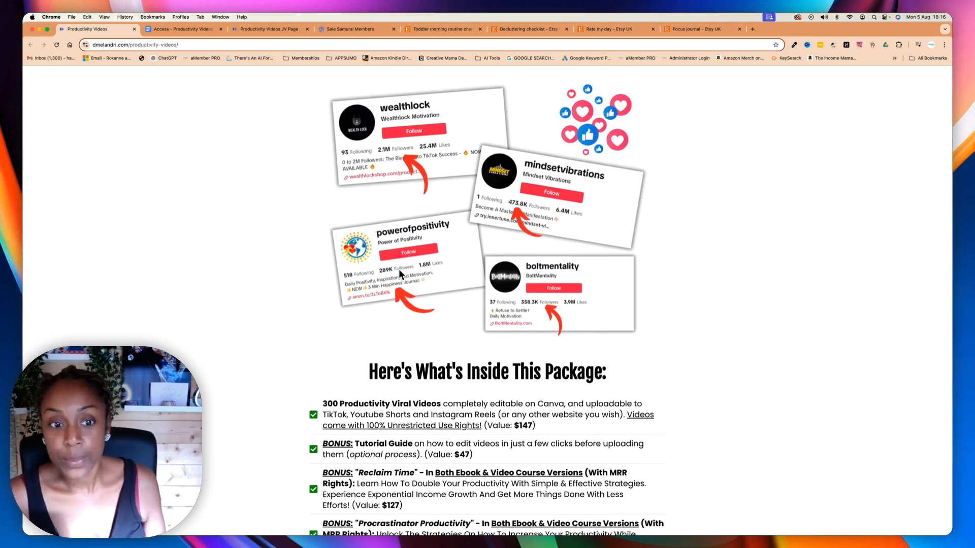
scroll(399, 274, "down", 5)
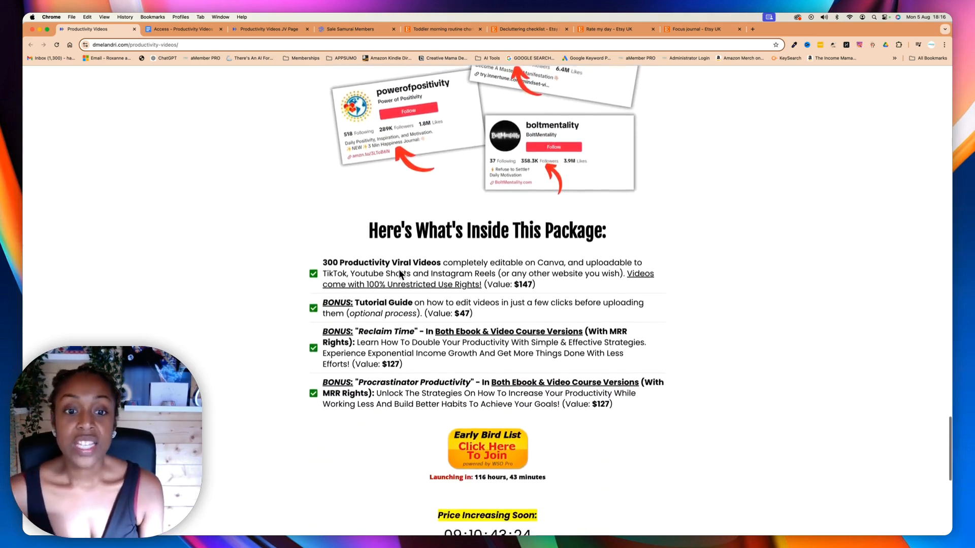
scroll(400, 274, "down", 3)
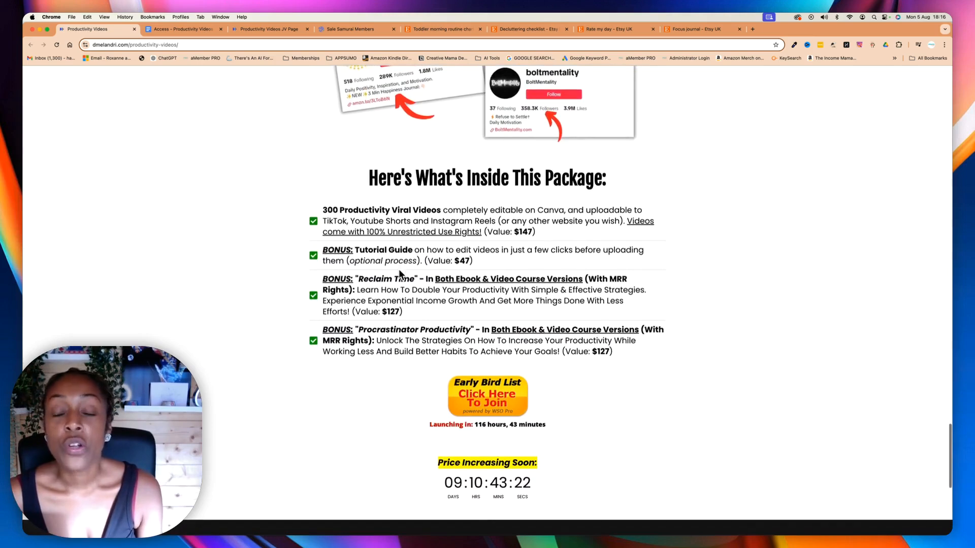
scroll(399, 273, "down", 1)
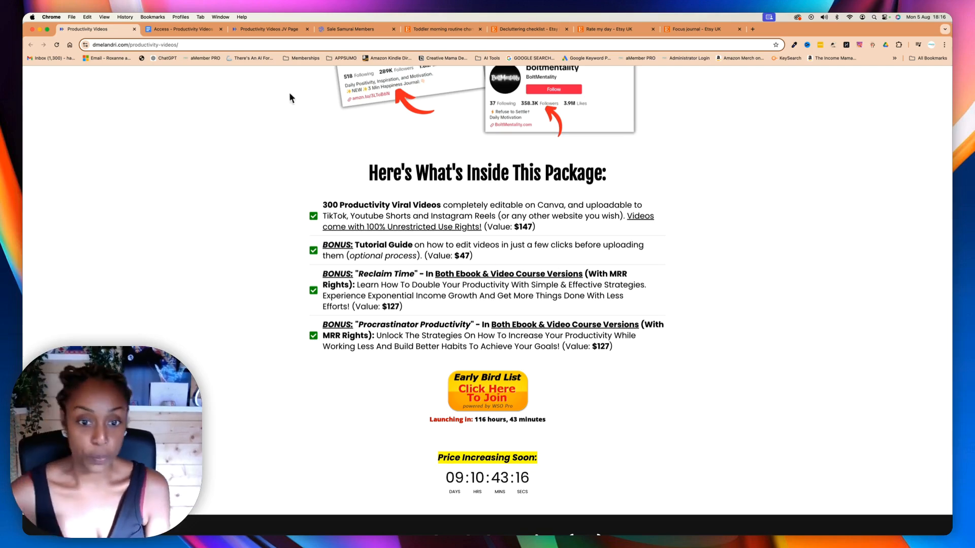
scroll(315, 233, "down", 3)
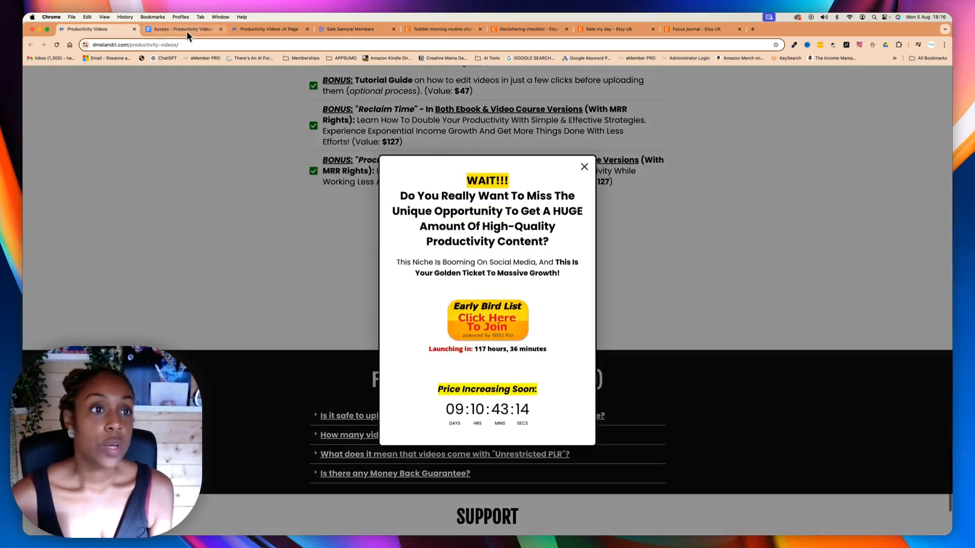
Open the "Access - Productivity Videos" document and look through its video categories, bonus links and upgrades
left_click(187, 30)
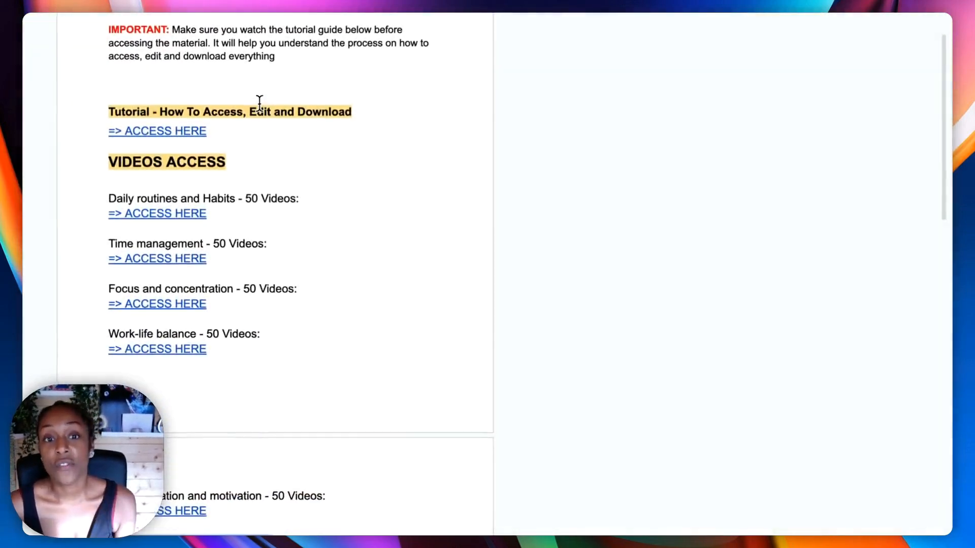
scroll(260, 102, "down", 2)
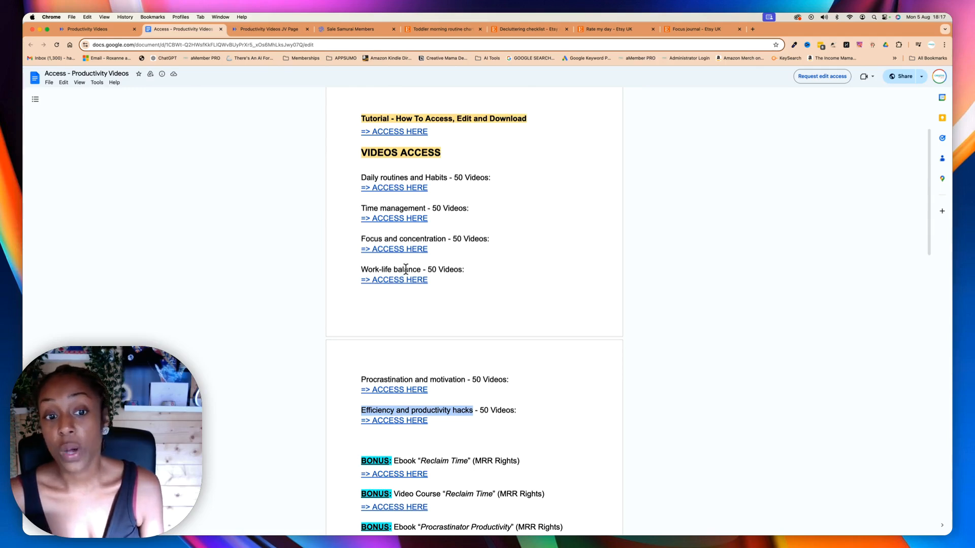
scroll(406, 269, "down", 1)
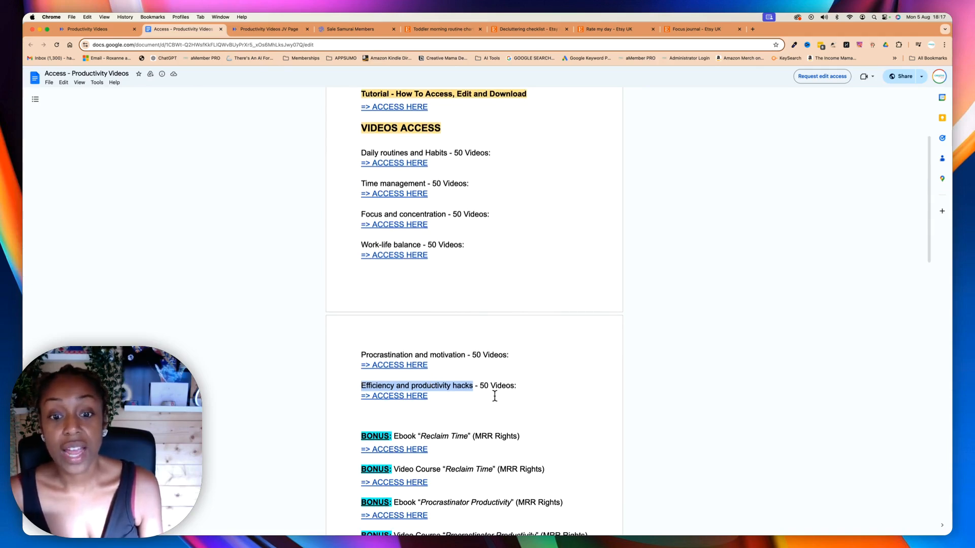
scroll(495, 396, "down", 1)
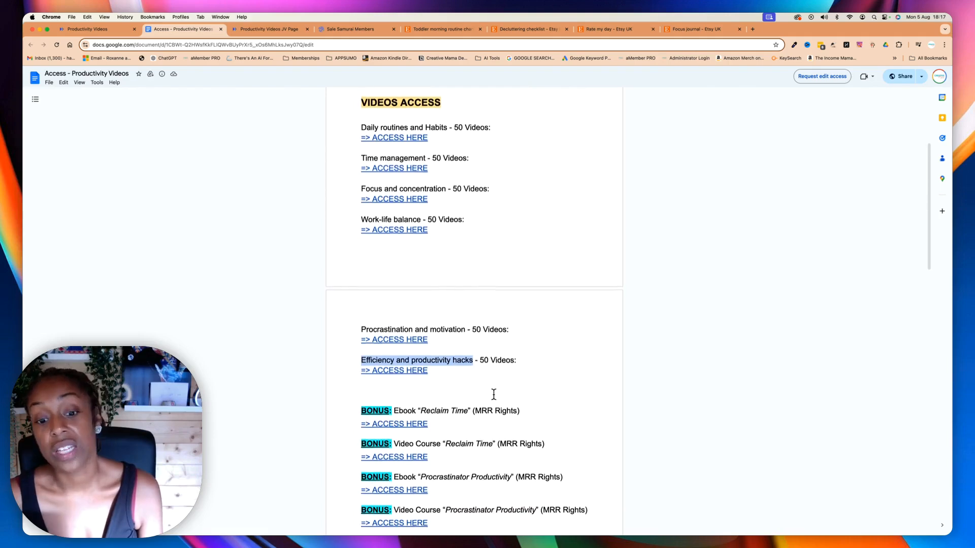
scroll(494, 394, "down", 1)
scroll(454, 320, "down", 3)
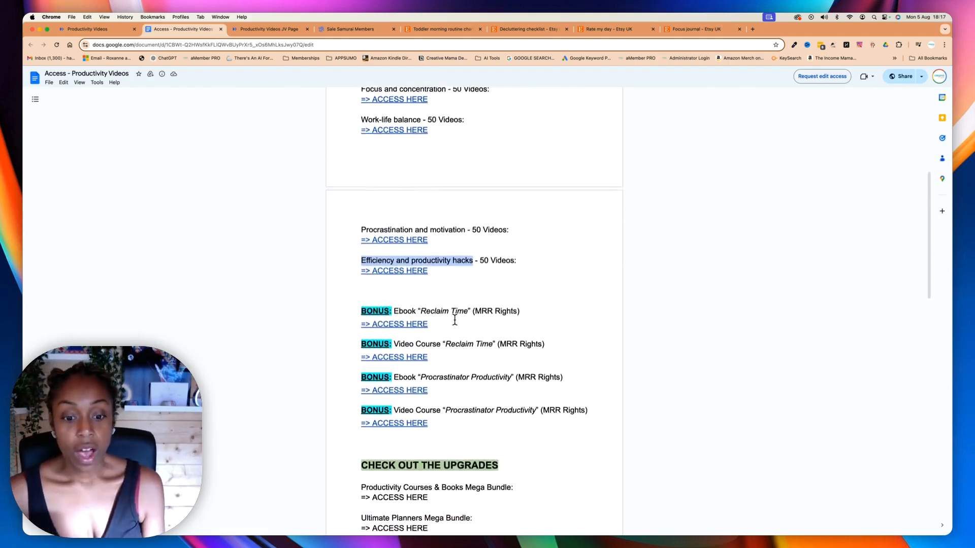
scroll(455, 320, "down", 5)
scroll(455, 320, "up", 4)
scroll(455, 320, "down", 1)
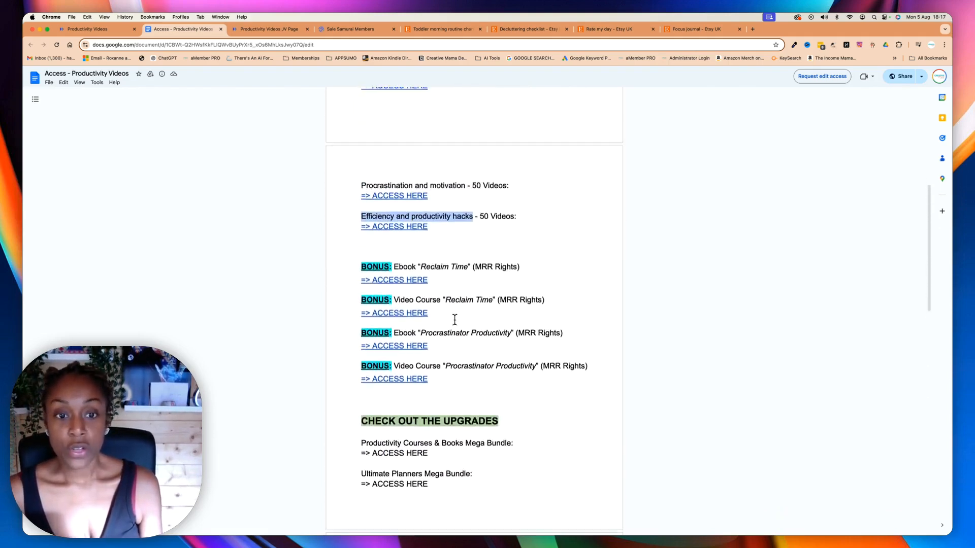
scroll(455, 319, "up", 13)
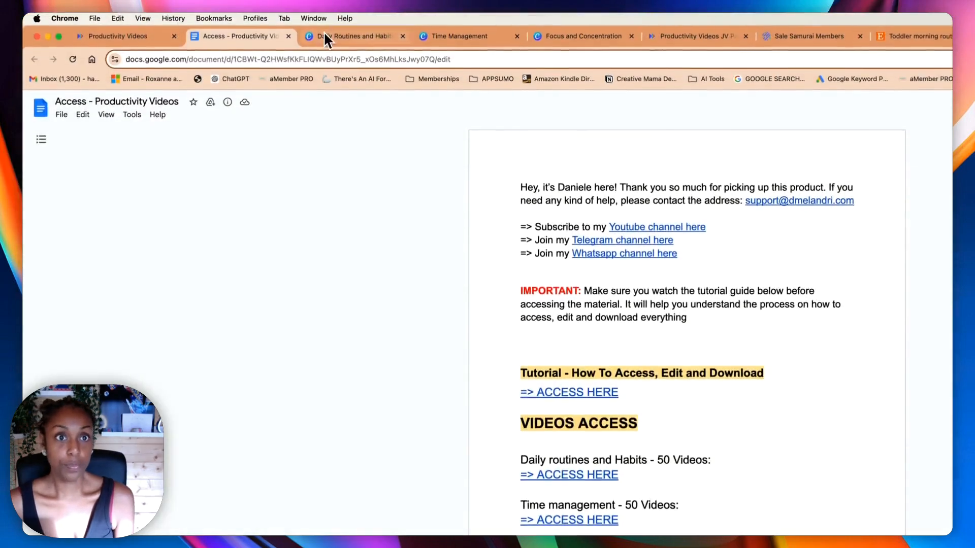
Create new Canva designs from the shared Daily Routines and Habits, Time Management, and Focus and Concentration templates
left_click(323, 35)
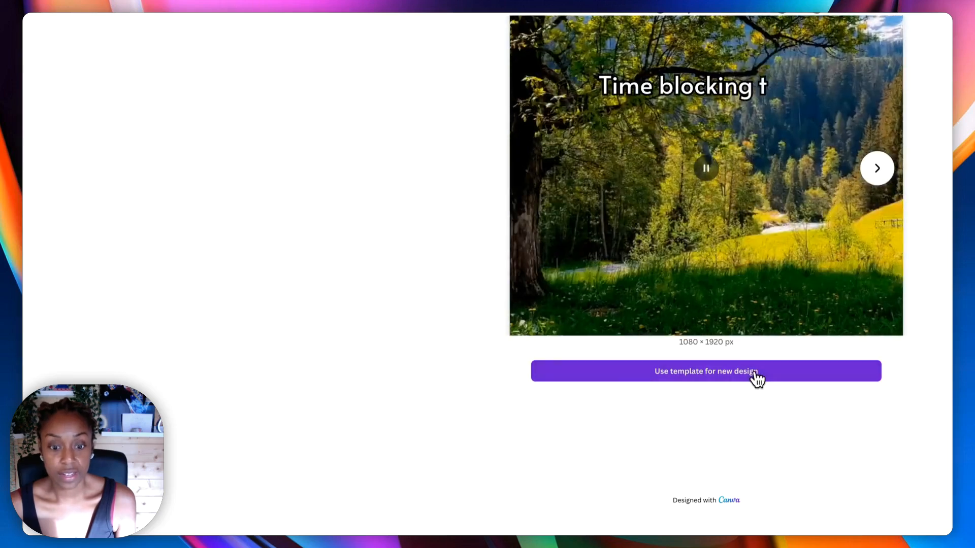
left_click(756, 375)
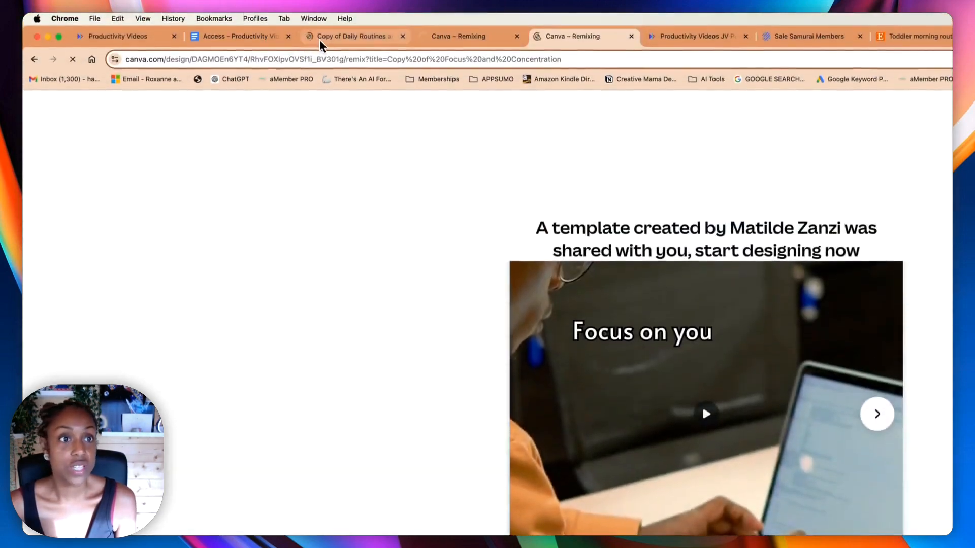
left_click(319, 39)
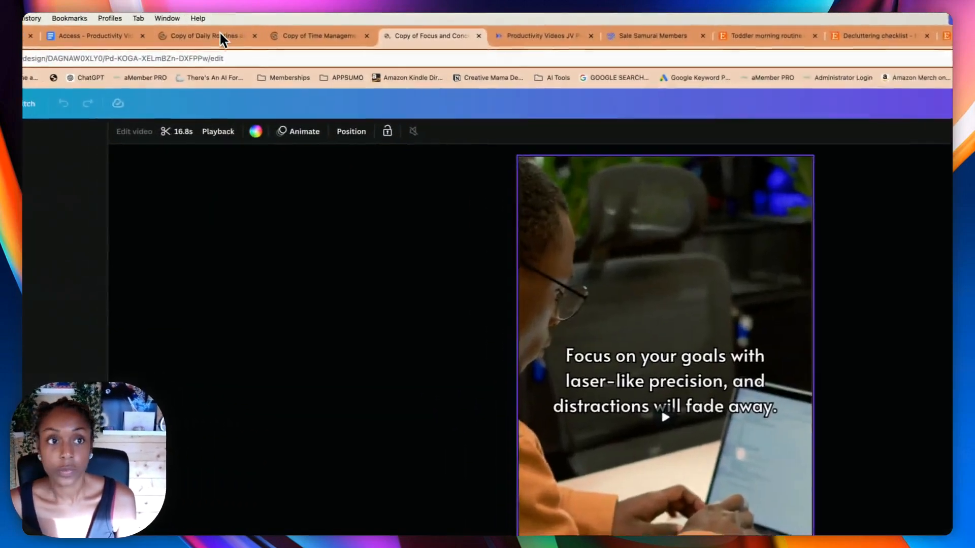
Look through all the video pages in the "Copy of Daily Routines and Habits" design
left_click(219, 37)
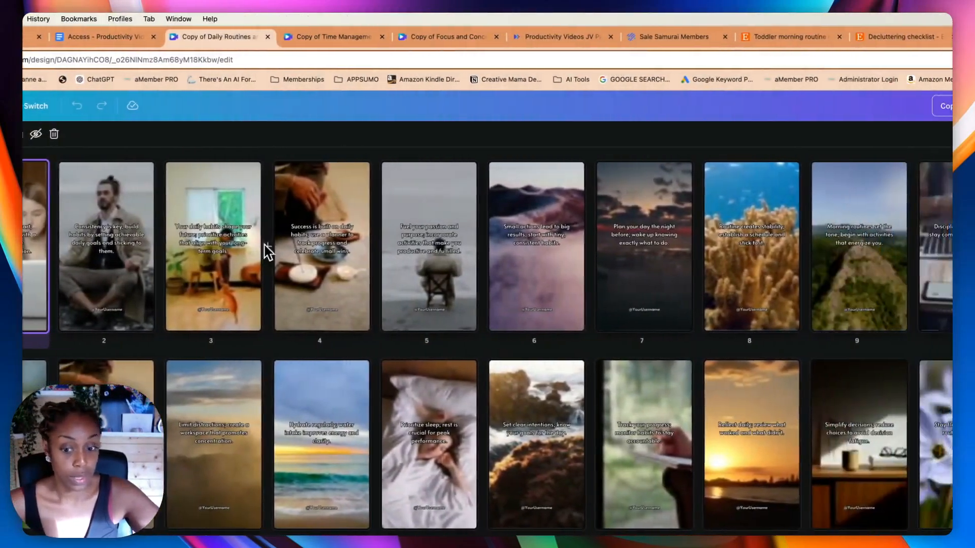
scroll(267, 251, "down", 5)
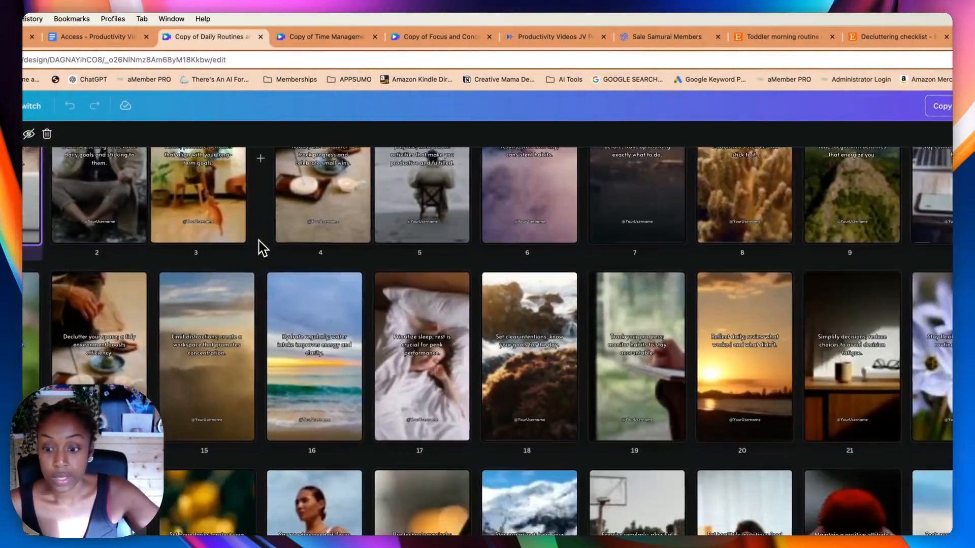
scroll(279, 176, "down", 3)
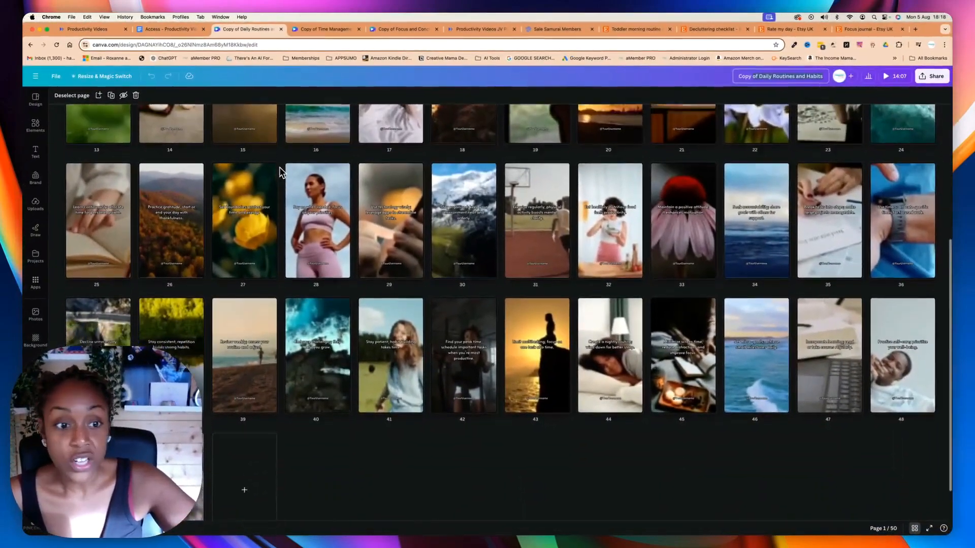
scroll(281, 172, "up", 5)
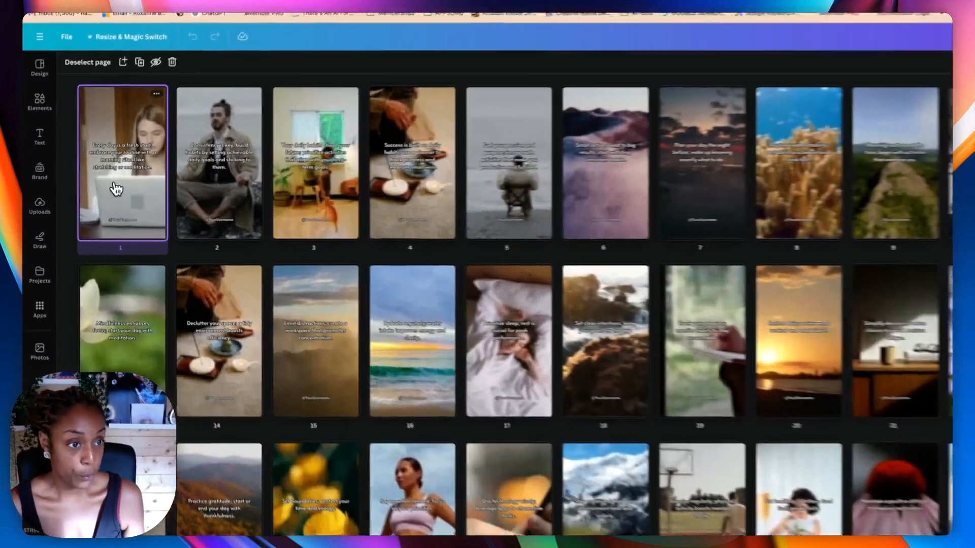
Open page 1 of the Daily Routines and Habits design, play the full preview, and close it
double_click(93, 190)
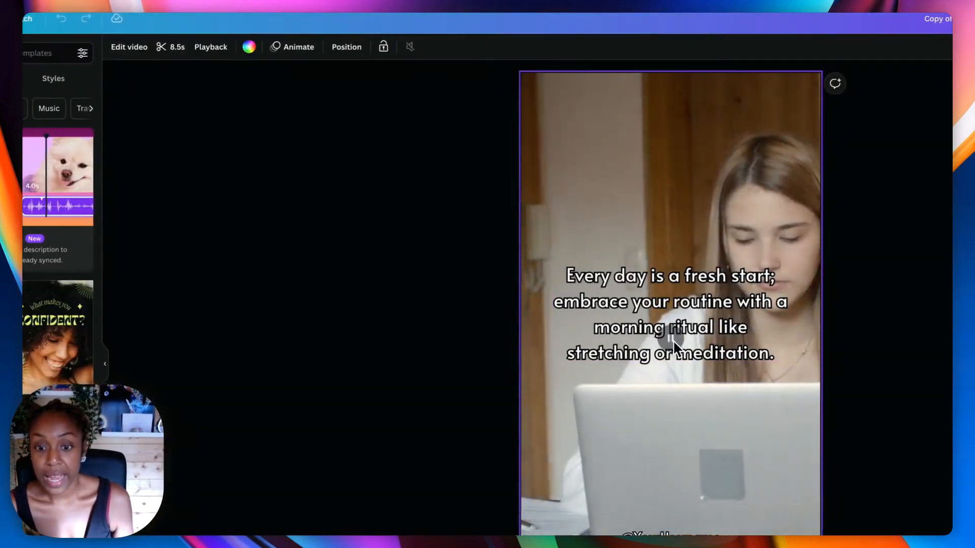
left_click(792, 339)
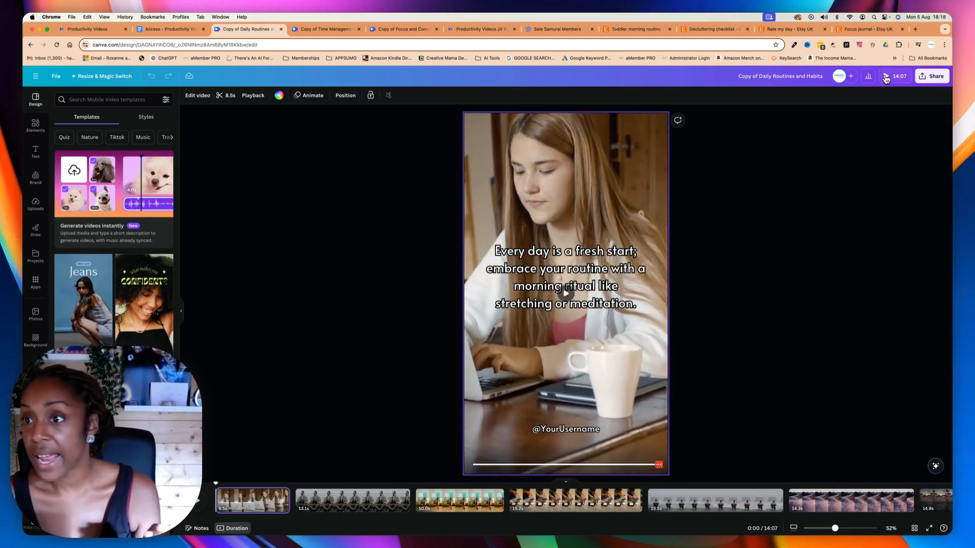
left_click(886, 77)
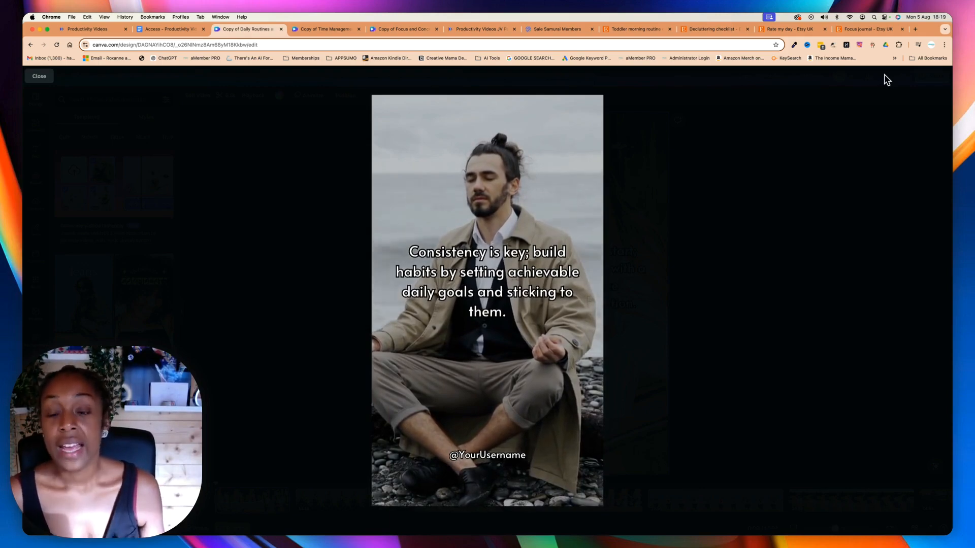
mouse_move(445, 341)
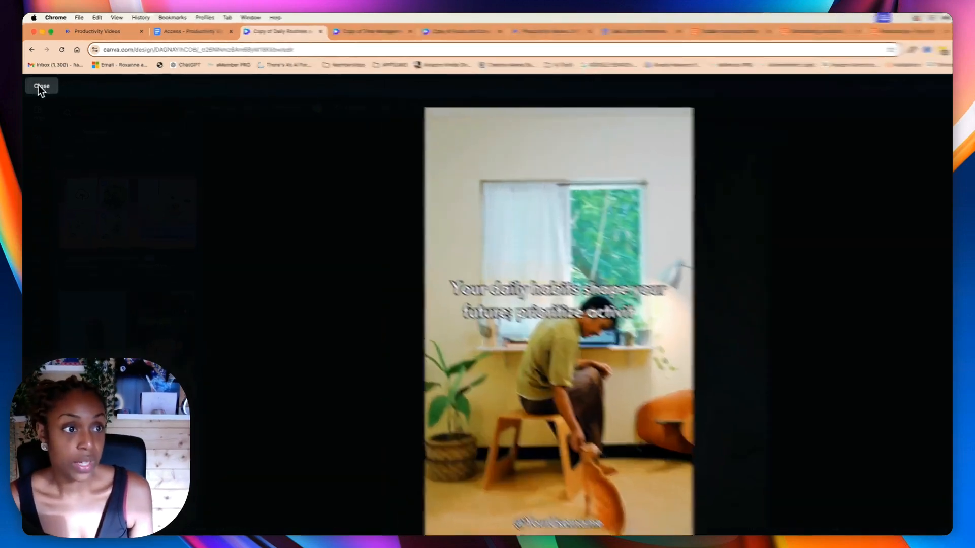
left_click(39, 77)
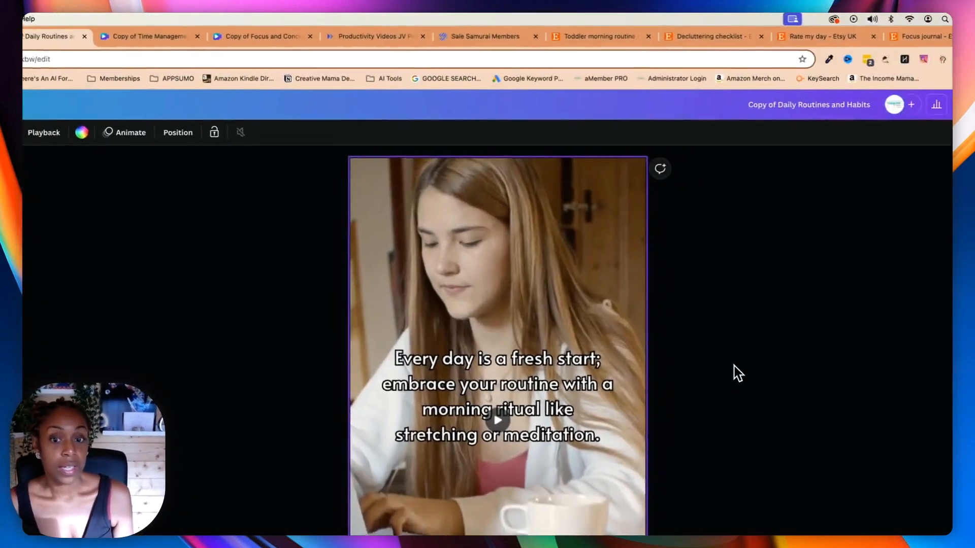
Check that page 1 is editable by selecting its background video and its "Every day is a fresh start" text
left_click(262, 389)
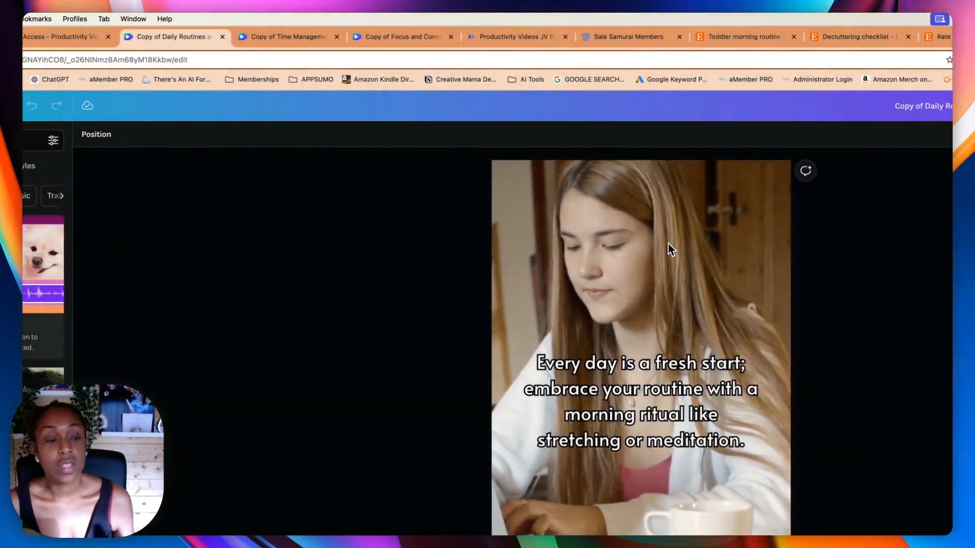
left_click(668, 244)
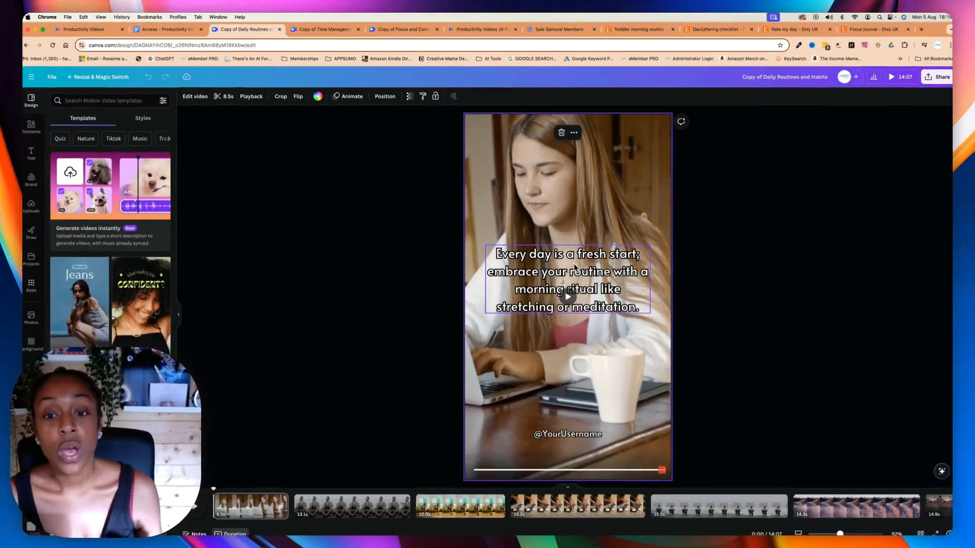
left_click(641, 364)
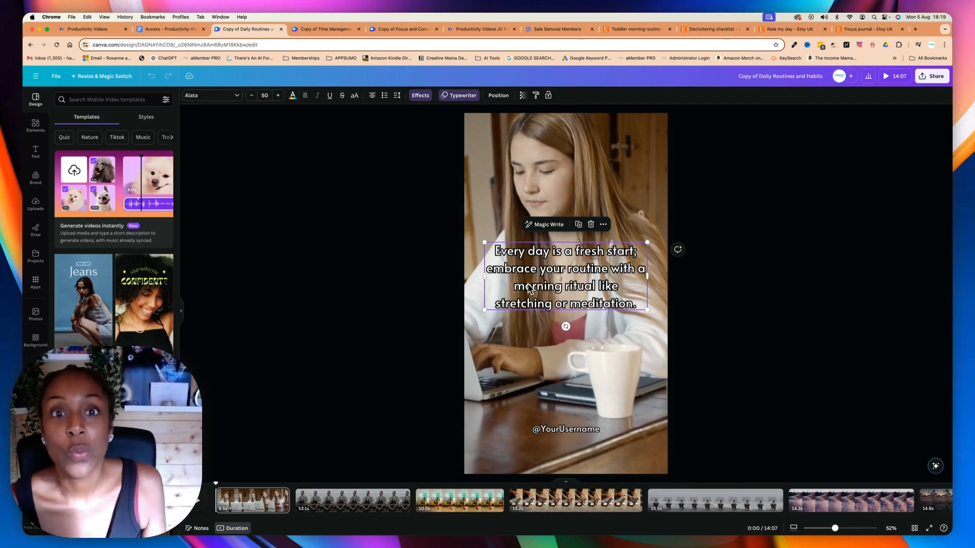
Switch to the "Copy of Time Management" design, play its video preview, and close it
key("ctrl+Tab")
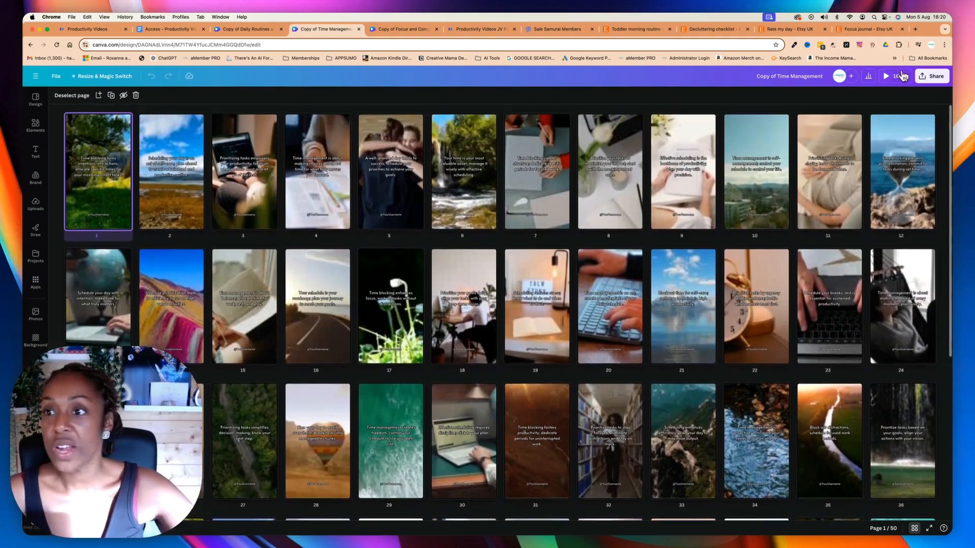
left_click(902, 76)
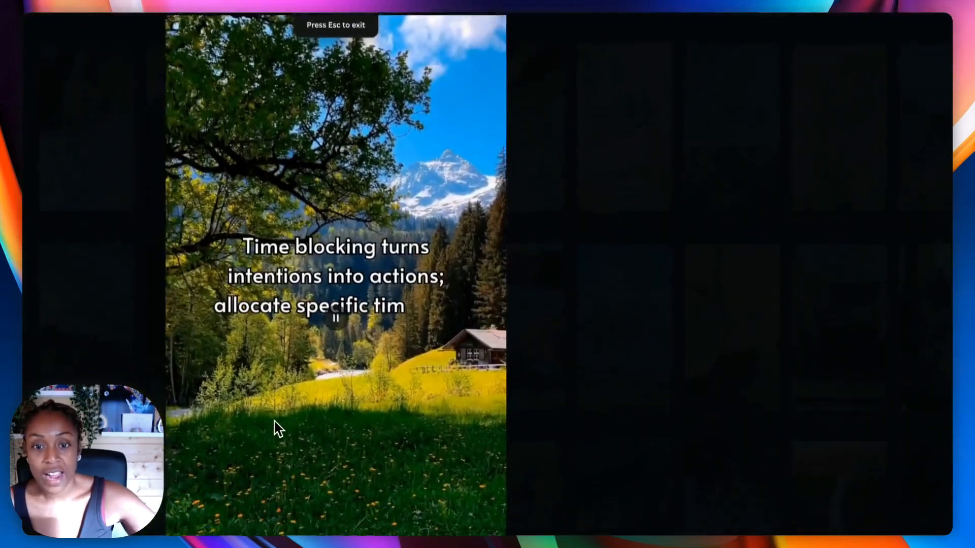
key("Escape")
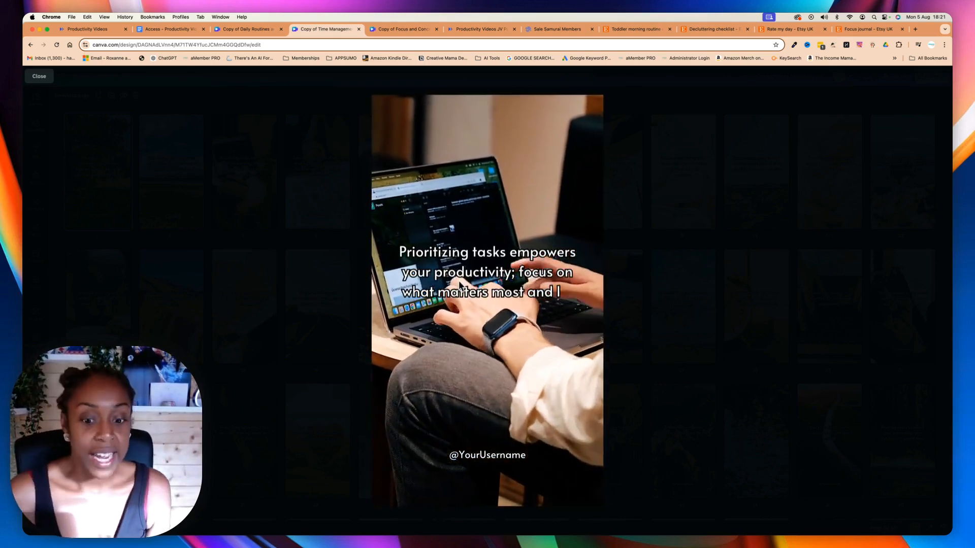
mouse_move(459, 281)
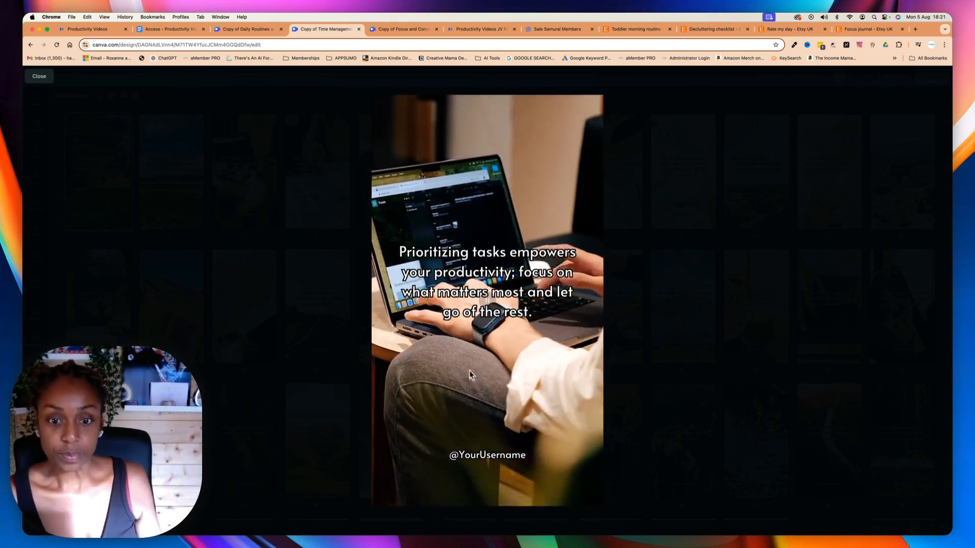
left_click(39, 77)
Switch to the "Copy of Focus and Concentration" design and play its video preview
left_click(372, 31)
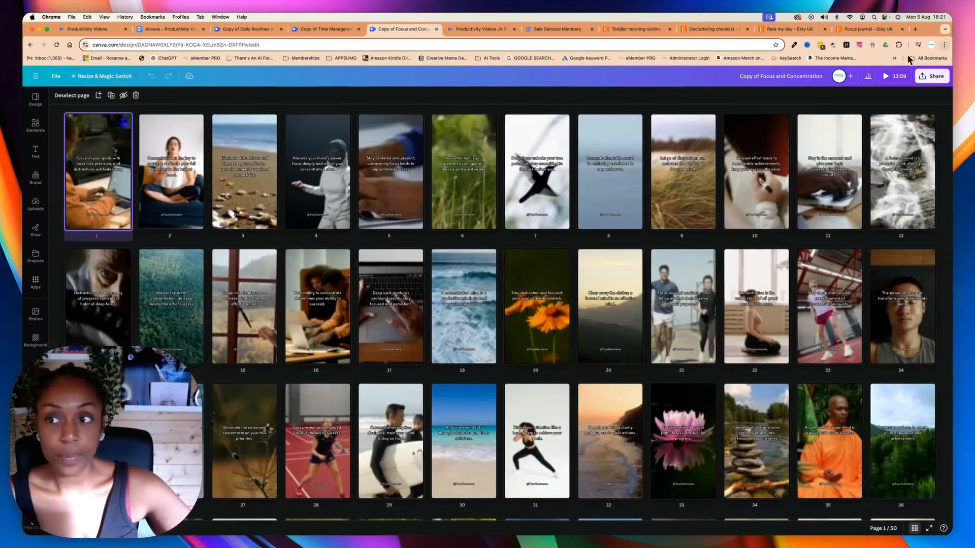
left_click(892, 76)
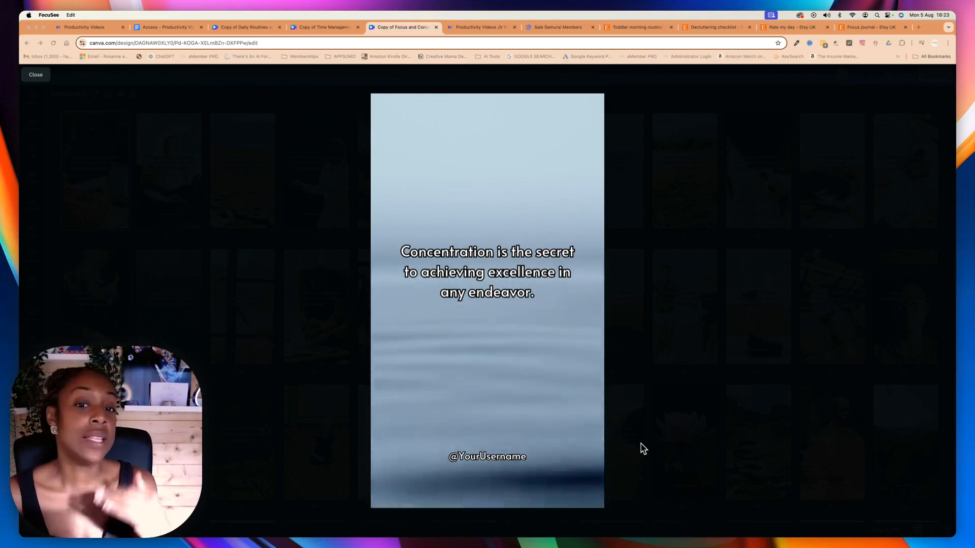
Switch to the "Access - Productivity Videos" document and review its video category and bonus access links
left_click(172, 27)
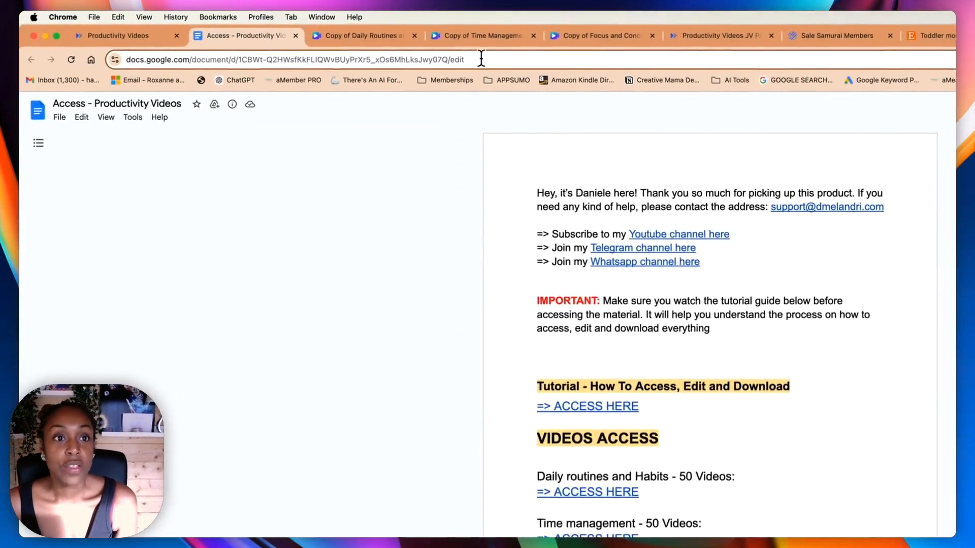
scroll(590, 251, "down", 5)
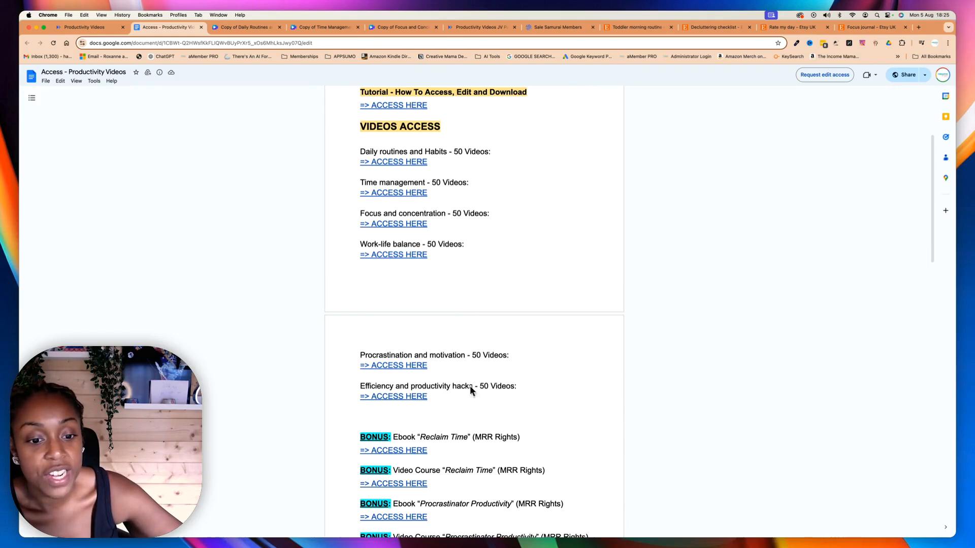
scroll(486, 386, "down", 3)
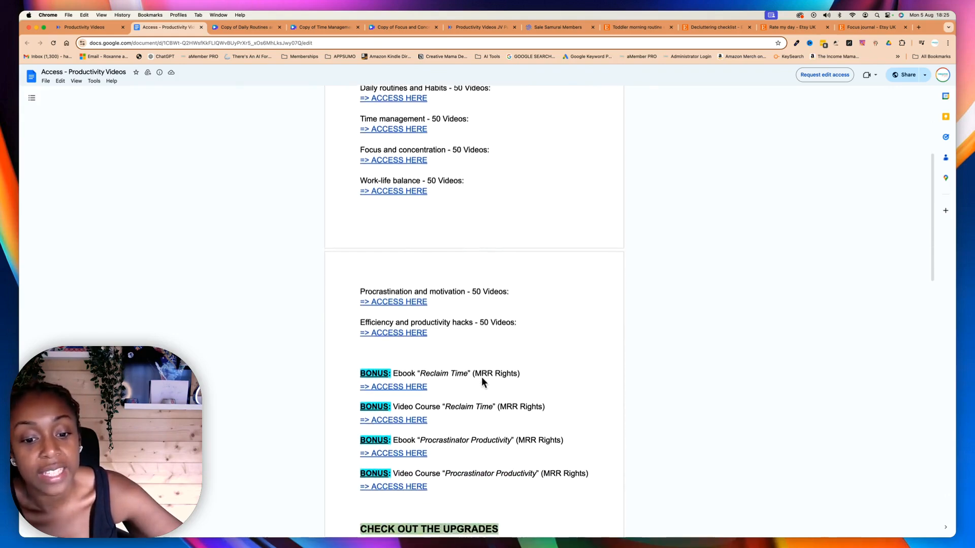
scroll(482, 378, "up", 10)
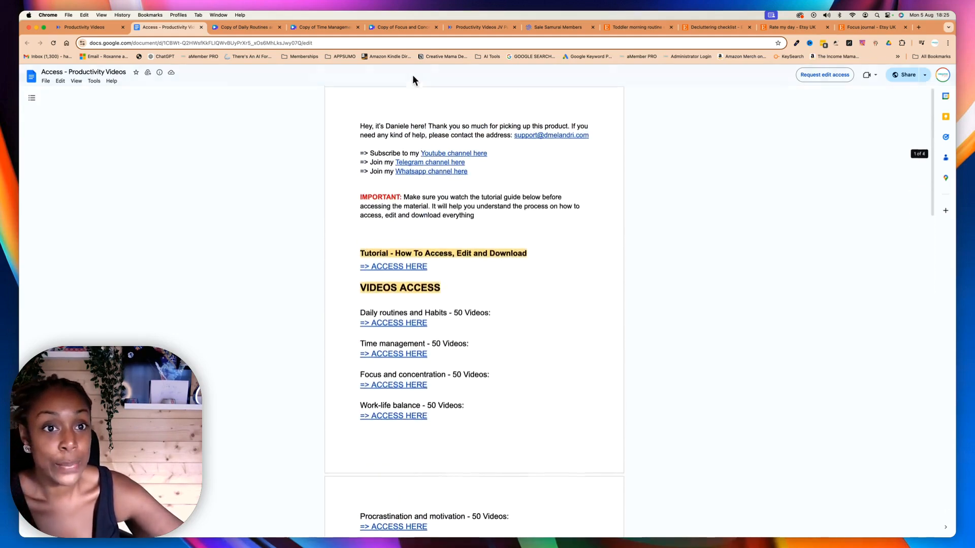
Open the Productivity Videos JV page, check the sales page, and return to the JV page's funnel section
left_click(462, 28)
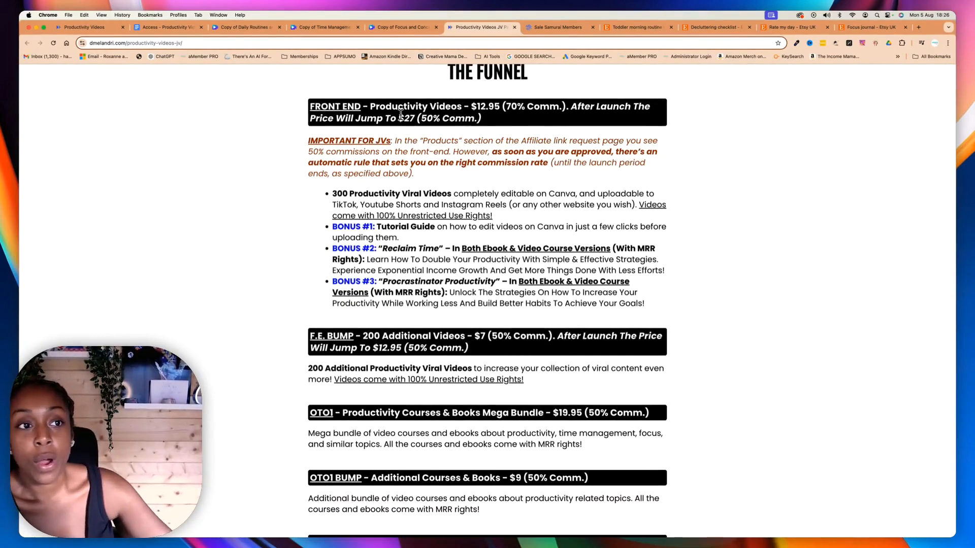
left_click(98, 26)
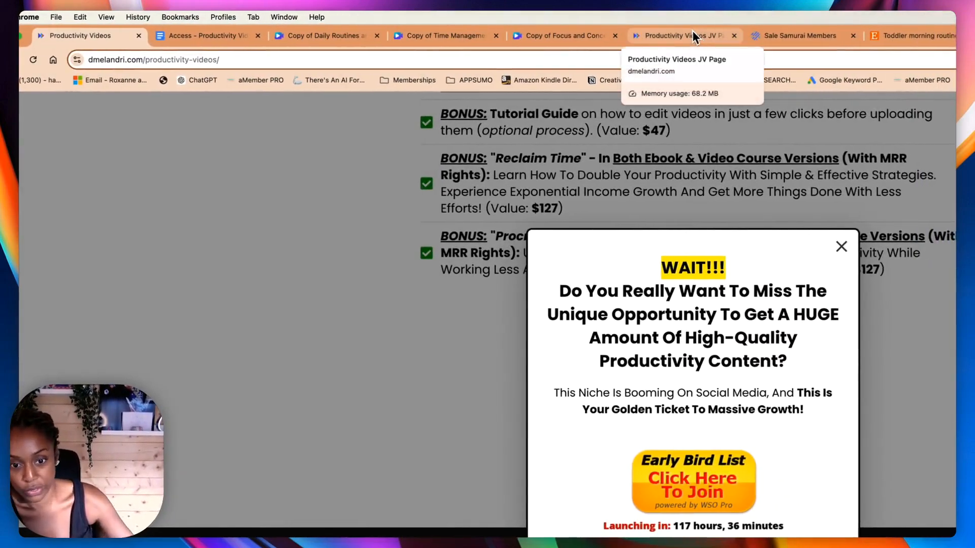
left_click(693, 32)
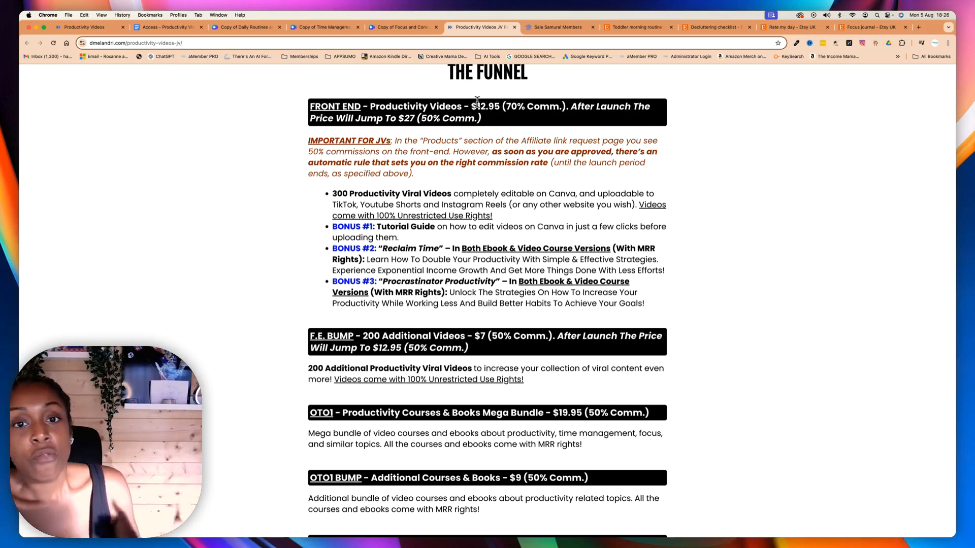
Review the funnel on the JV page, from the front-end offer and its bump through the OTO1, OTO2 and OTO3 upgrades
scroll(478, 100, "up", 1)
scroll(477, 100, "up", 1)
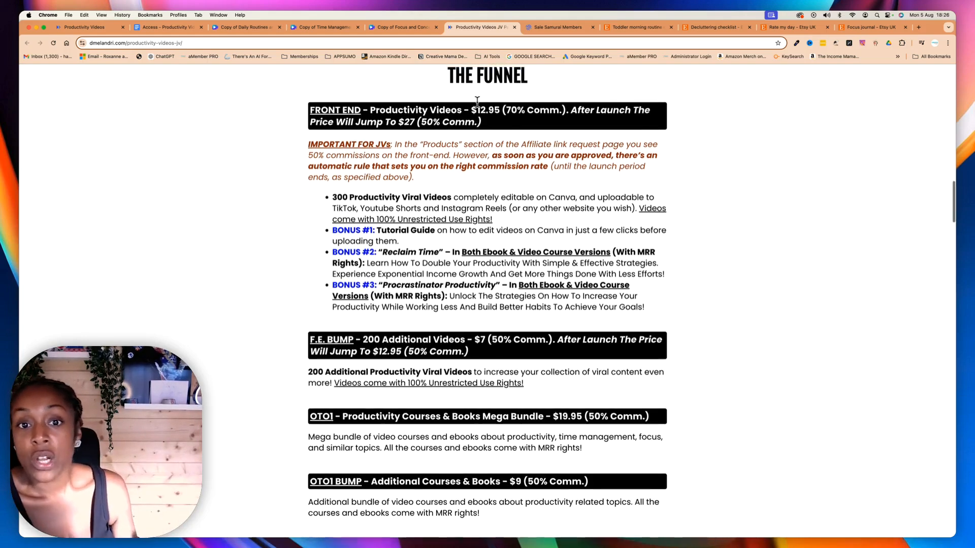
scroll(475, 119, "down", 5)
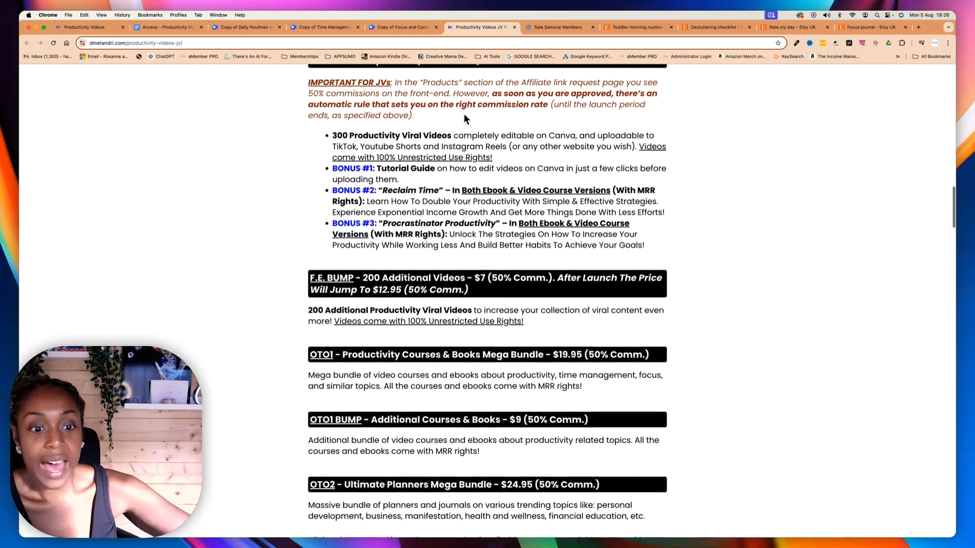
scroll(406, 203, "down", 2)
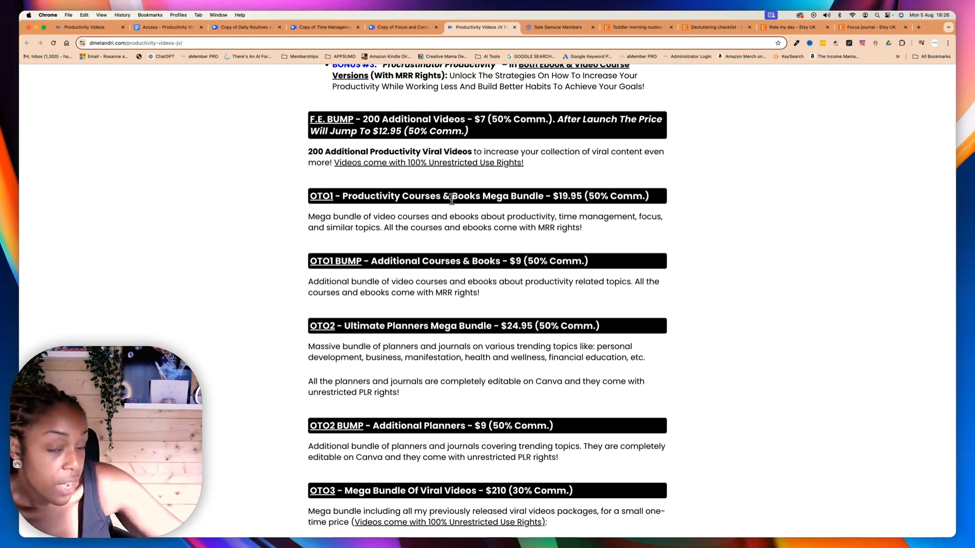
scroll(451, 199, "down", 2)
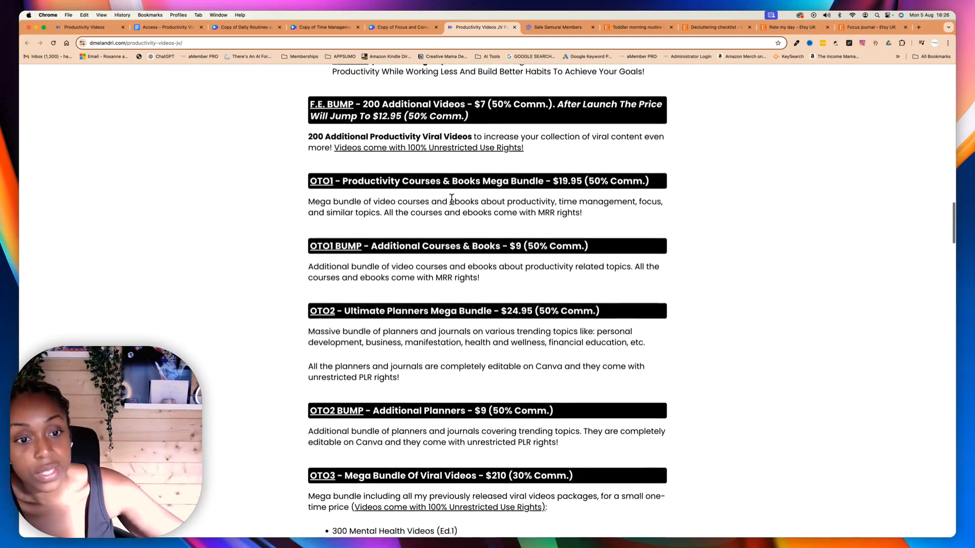
scroll(451, 200, "down", 3)
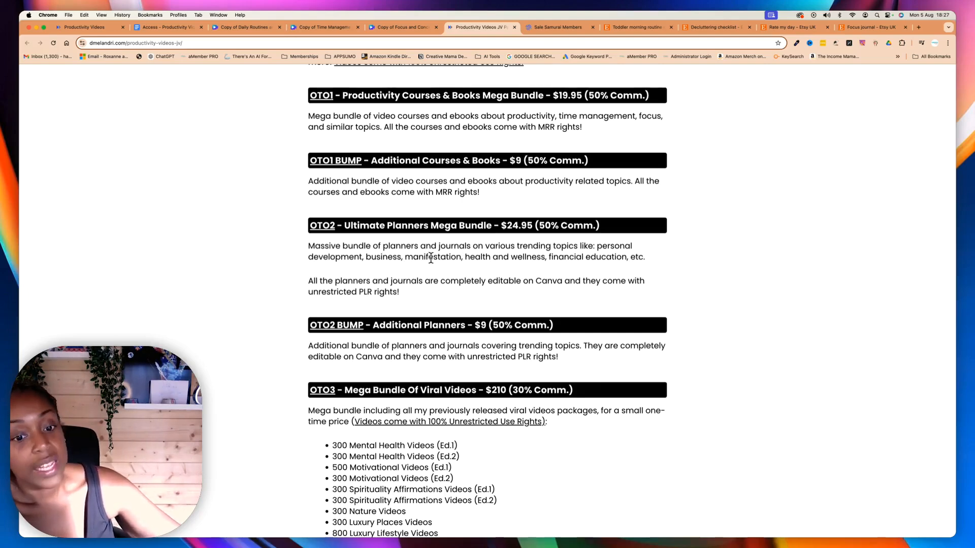
scroll(431, 258, "down", 2)
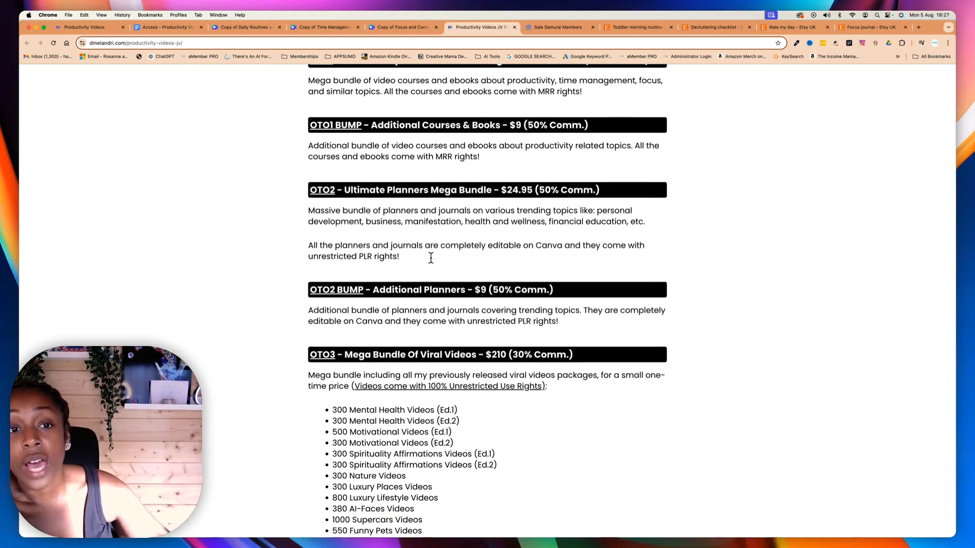
scroll(430, 258, "up", 3)
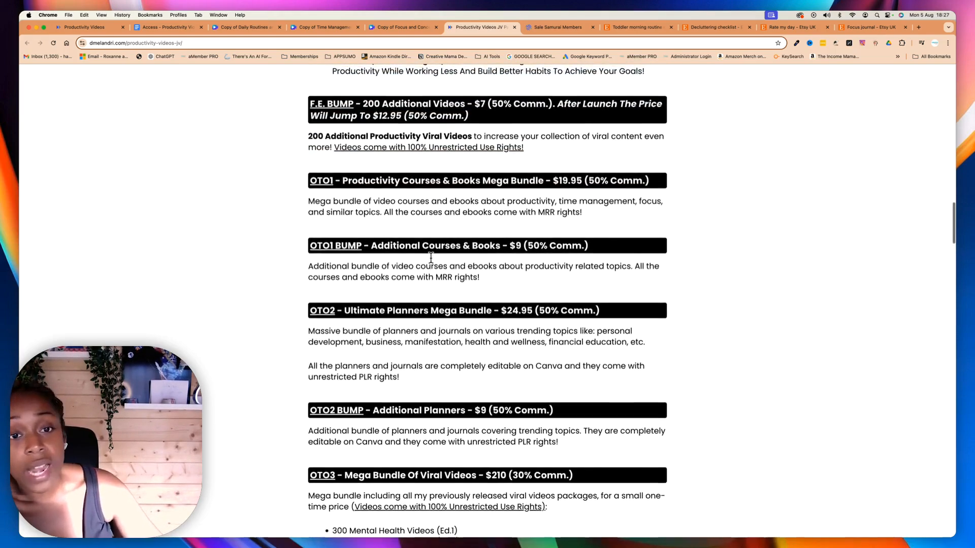
scroll(431, 257, "up", 4)
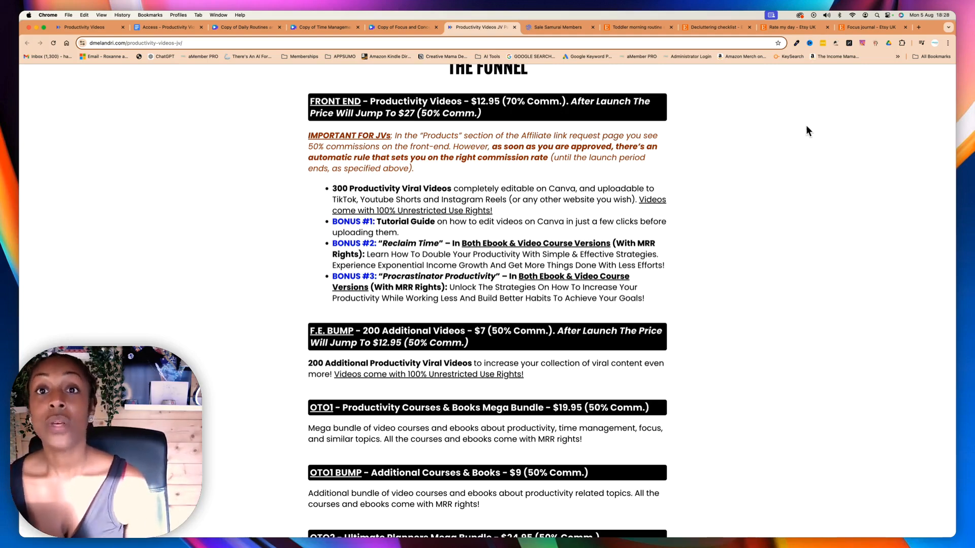
Switch to Etsy, browse the "toddler morning routine chart" listings, and go to Sale Samurai for keyword research
left_click(630, 27)
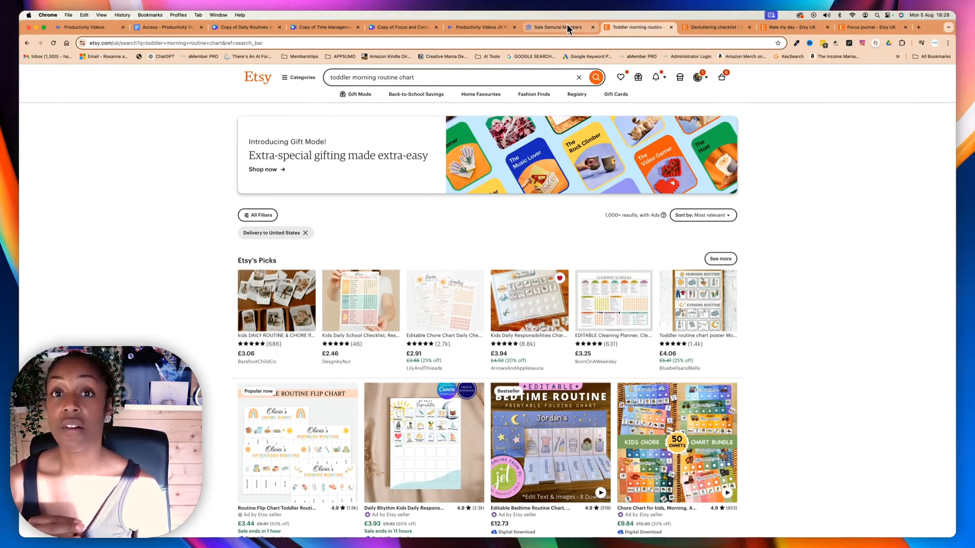
left_click(465, 77)
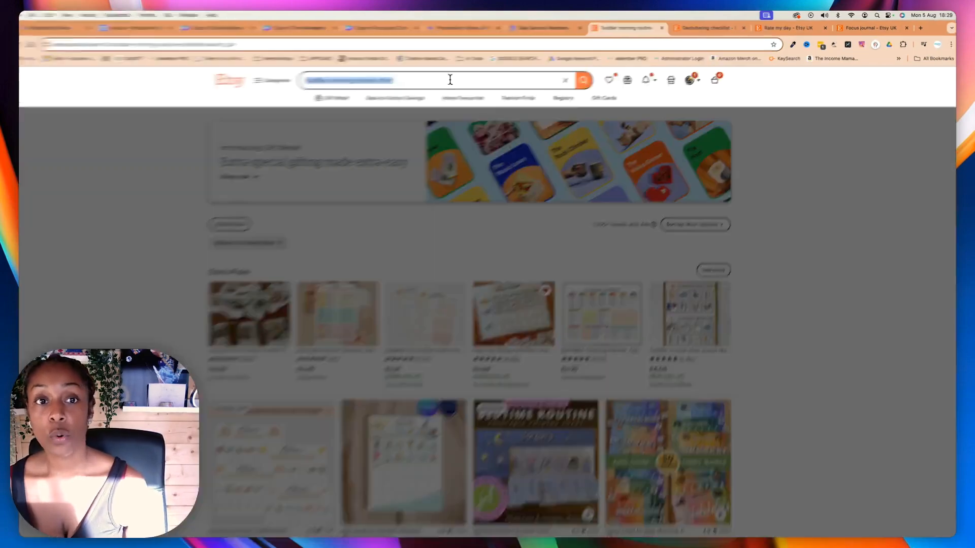
left_click(821, 194)
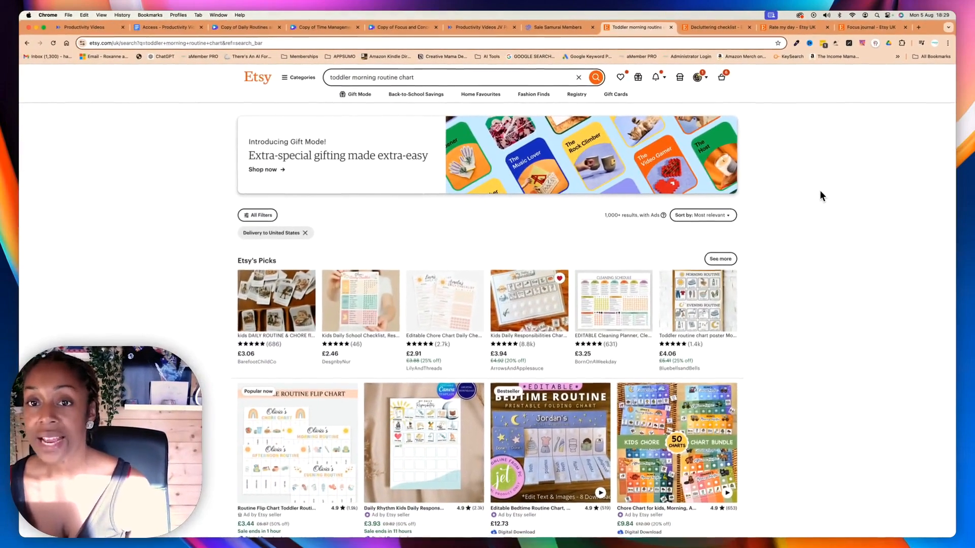
scroll(817, 195, "down", 3)
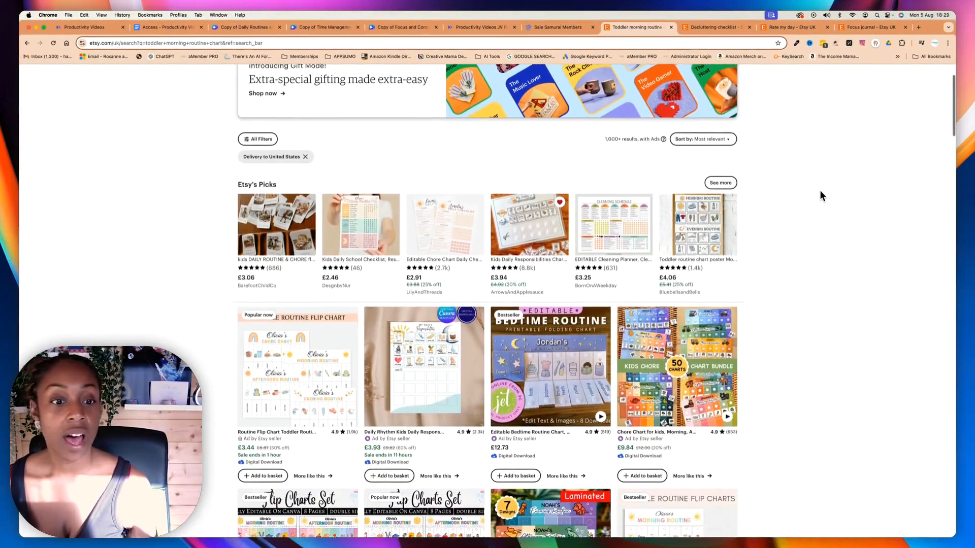
scroll(820, 193, "down", 2)
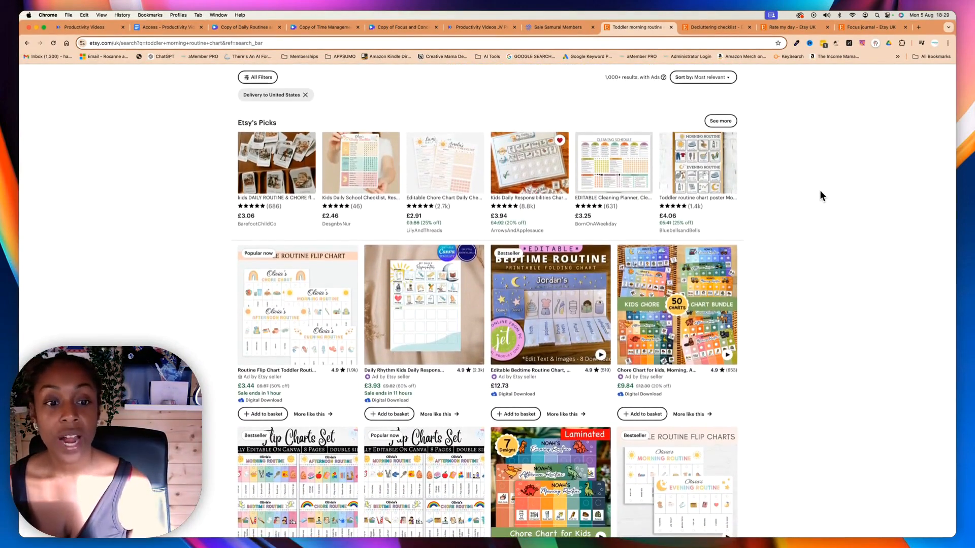
scroll(819, 191, "down", 1)
scroll(820, 191, "down", 1)
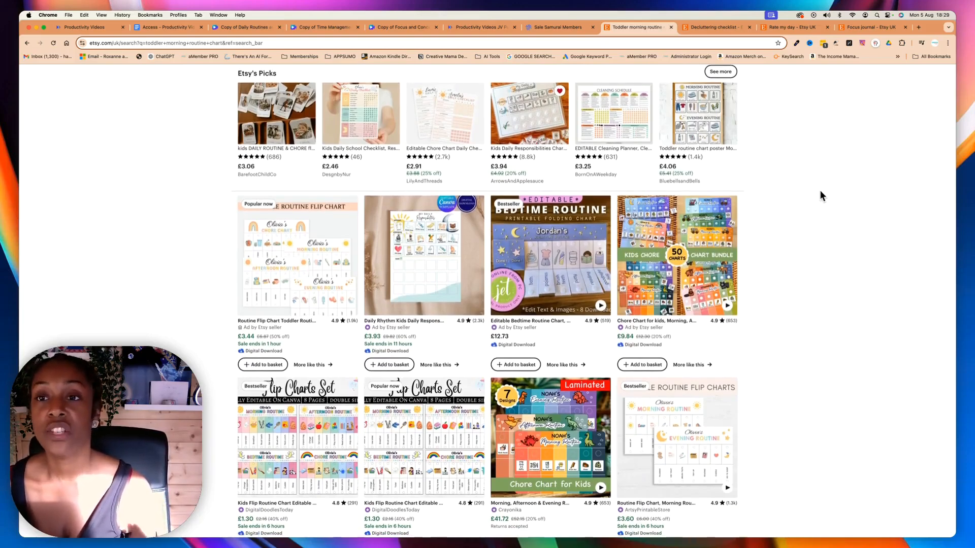
scroll(820, 190, "down", 4)
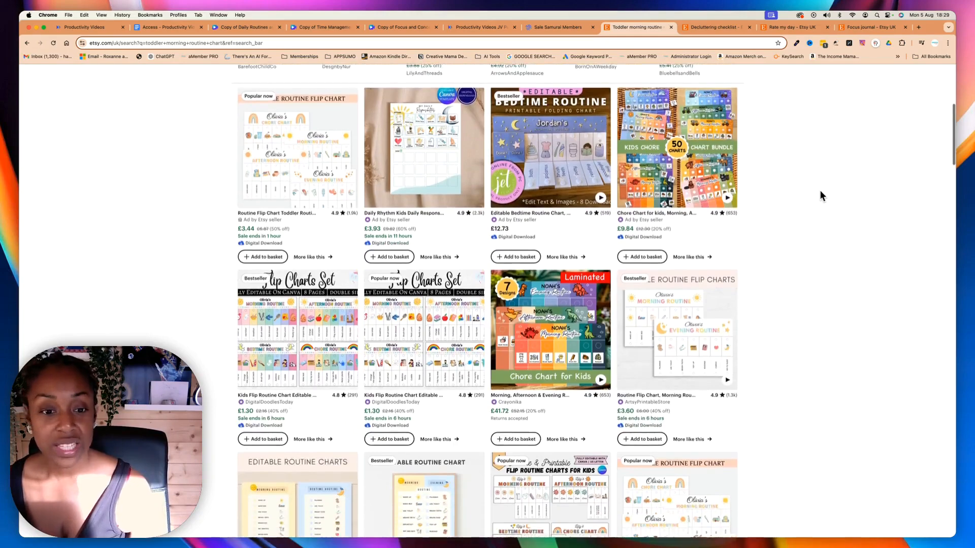
scroll(819, 191, "down", 3)
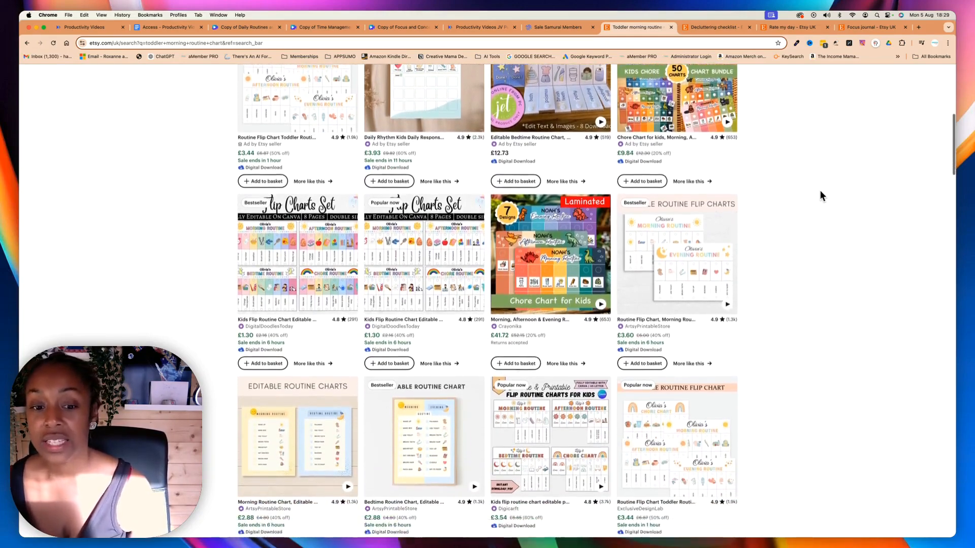
scroll(819, 191, "down", 4)
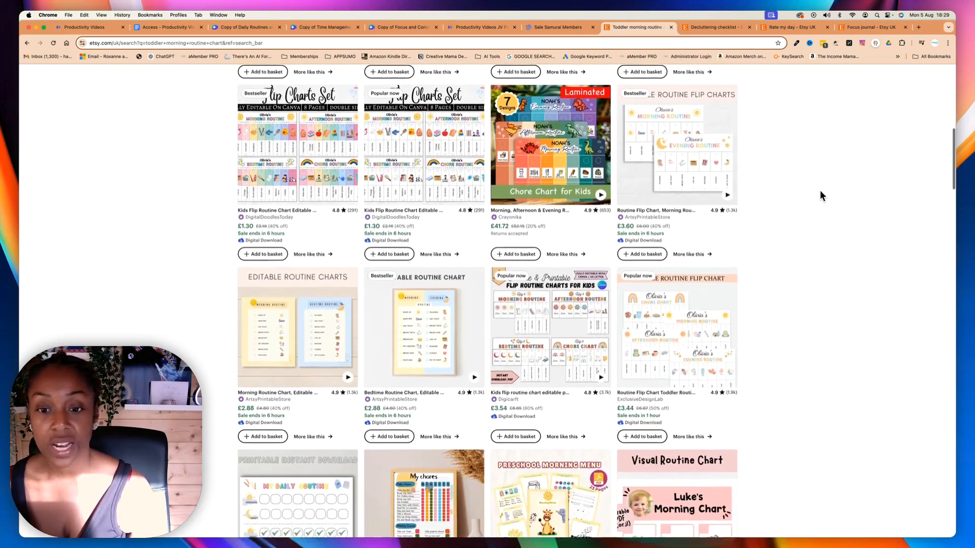
scroll(821, 196, "down", 4)
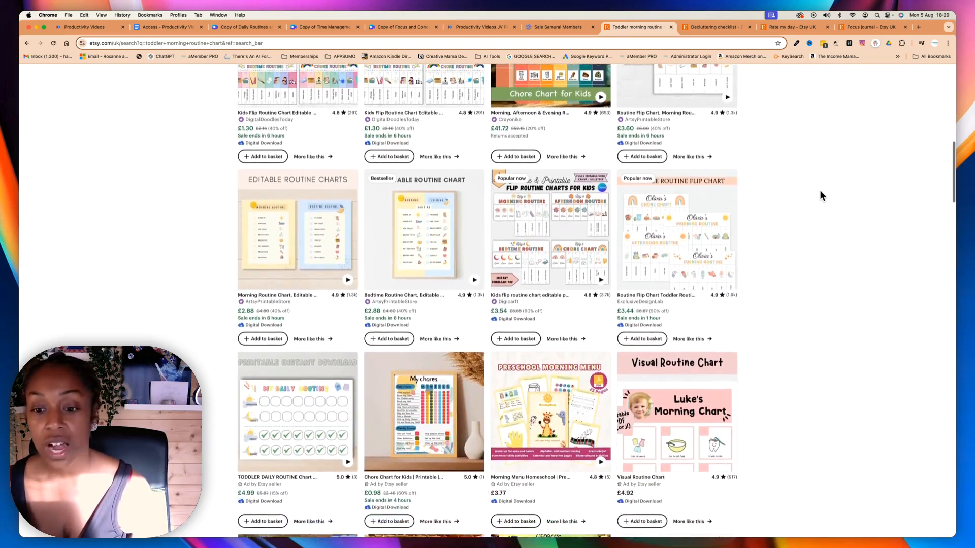
scroll(820, 196, "down", 3)
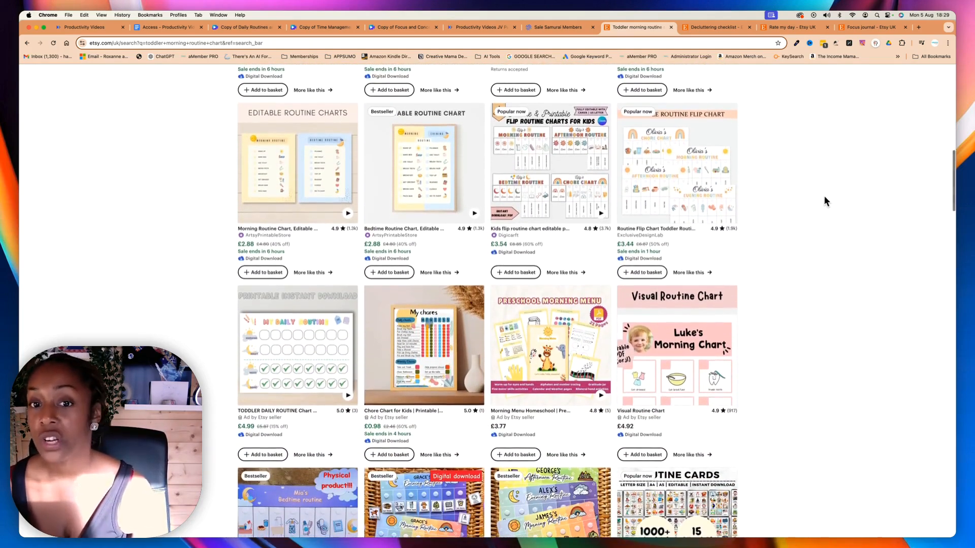
scroll(825, 199, "up", 15)
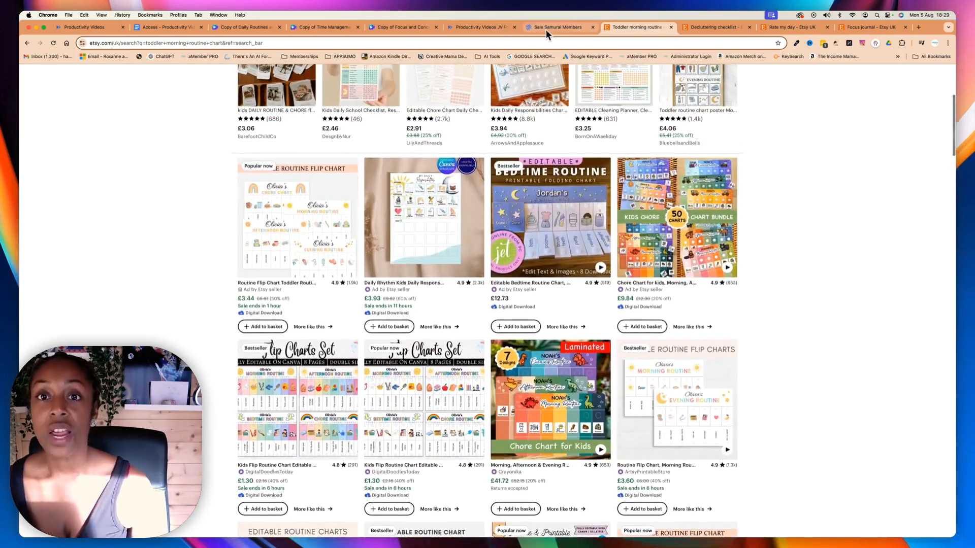
left_click(546, 29)
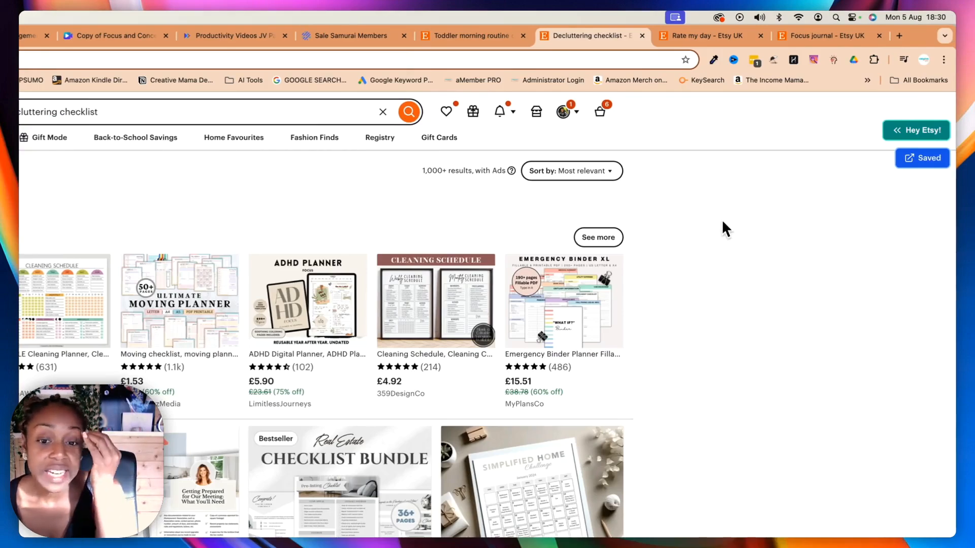
Browse the Etsy listings for "decluttering checklist" and check that keyword's metrics in Sale Samurai
scroll(723, 222, "down", 5)
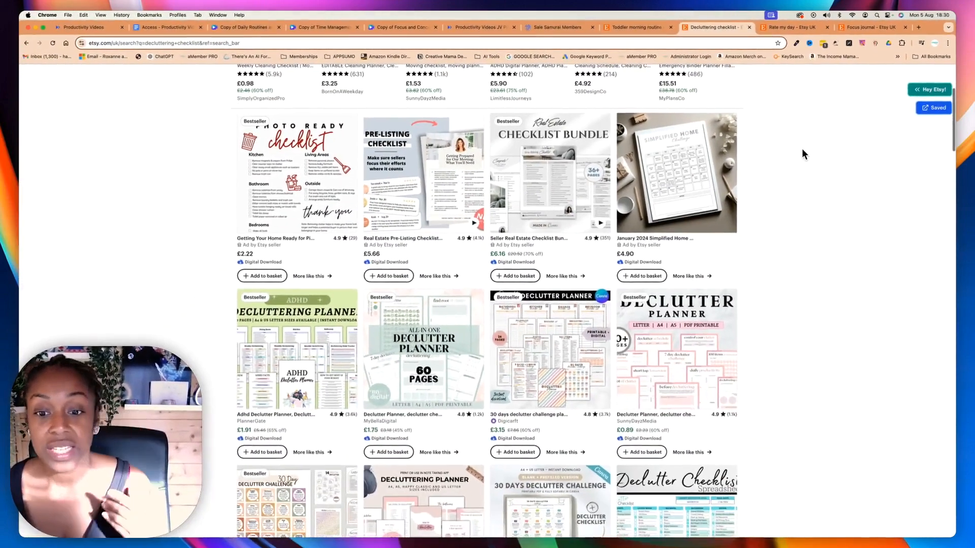
scroll(802, 150, "down", 1)
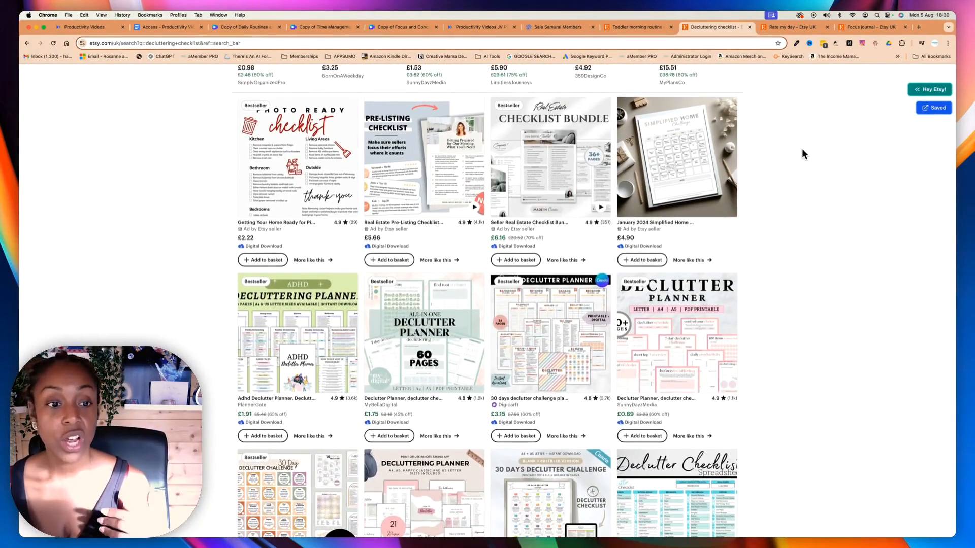
scroll(802, 150, "down", 2)
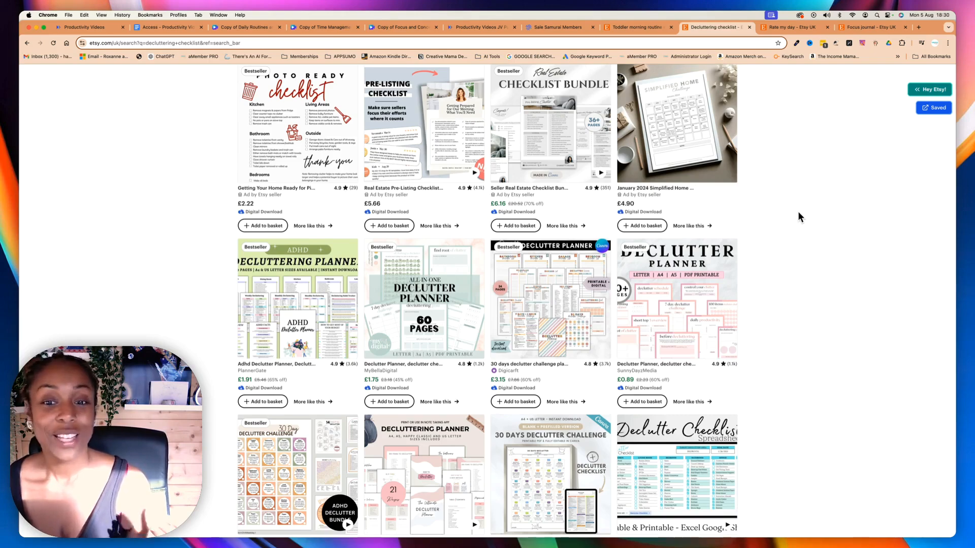
scroll(797, 211, "down", 3)
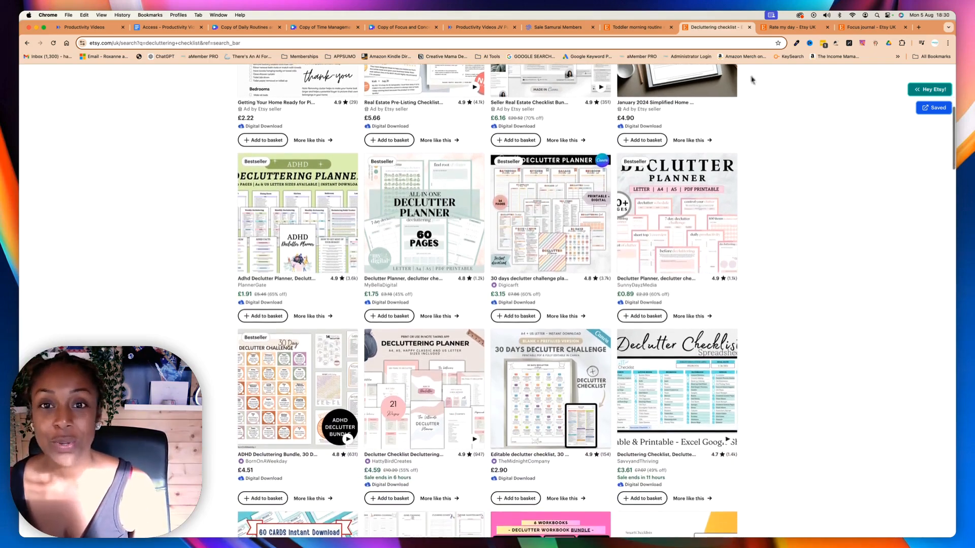
left_click(569, 30)
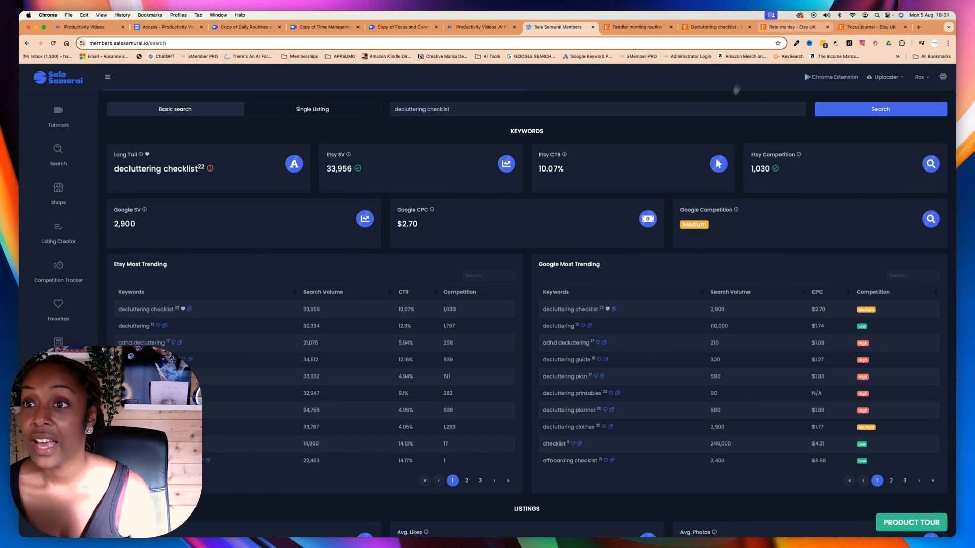
Close the "Rate my day" Etsy page and browse the Etsy listings for "focus journal"
left_click(827, 27)
left_click(870, 27)
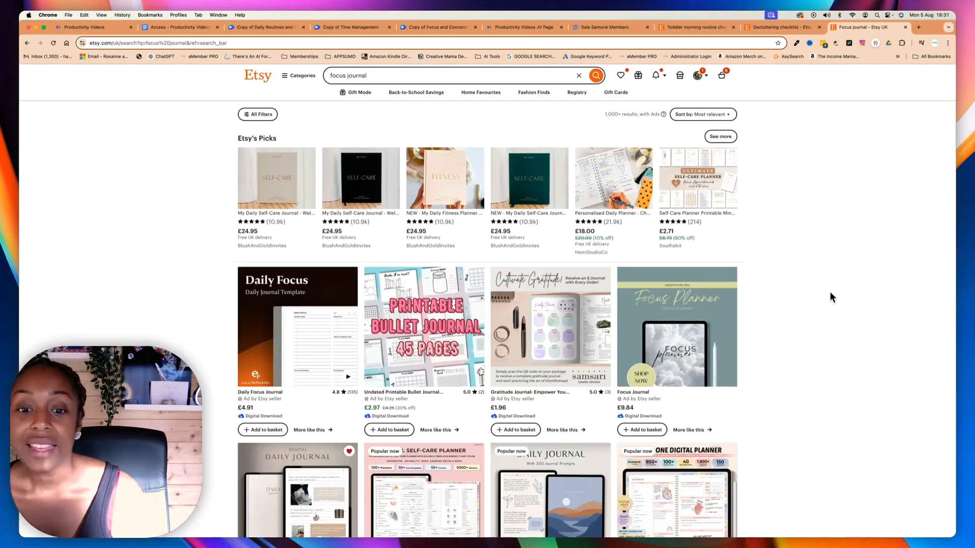
scroll(829, 287, "down", 1)
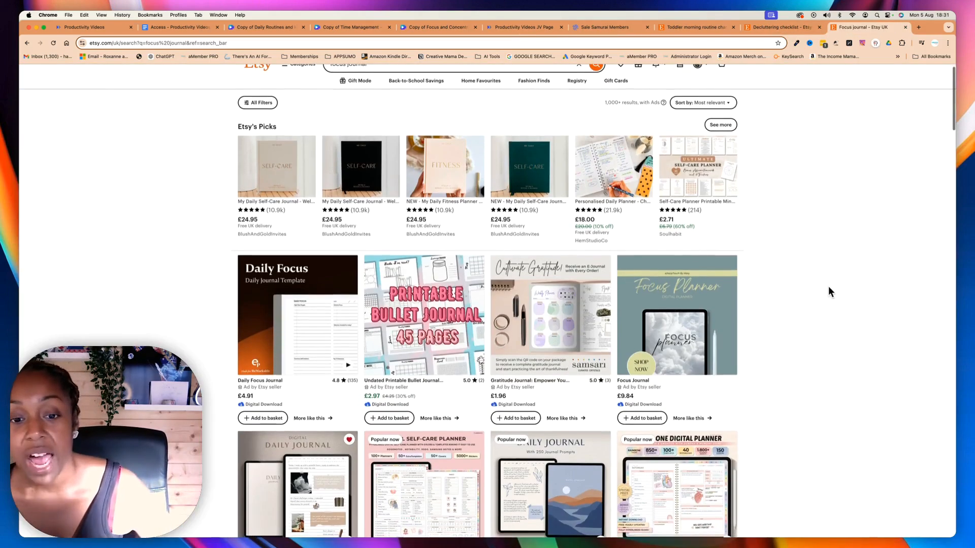
Examine the digital journal and planner listings further down the "focus journal" results, from the ads through to the bestsellers
scroll(827, 285, "down", 1)
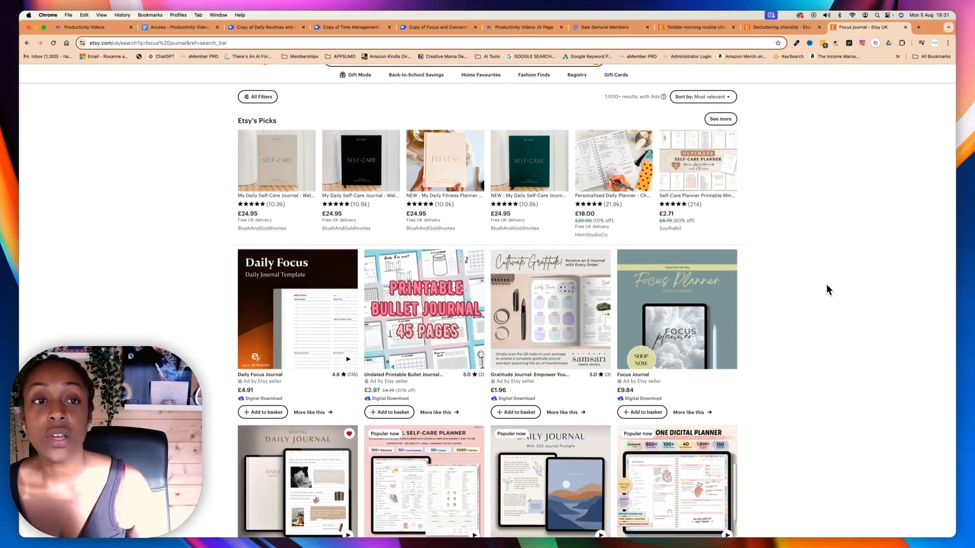
scroll(827, 284, "up", 1)
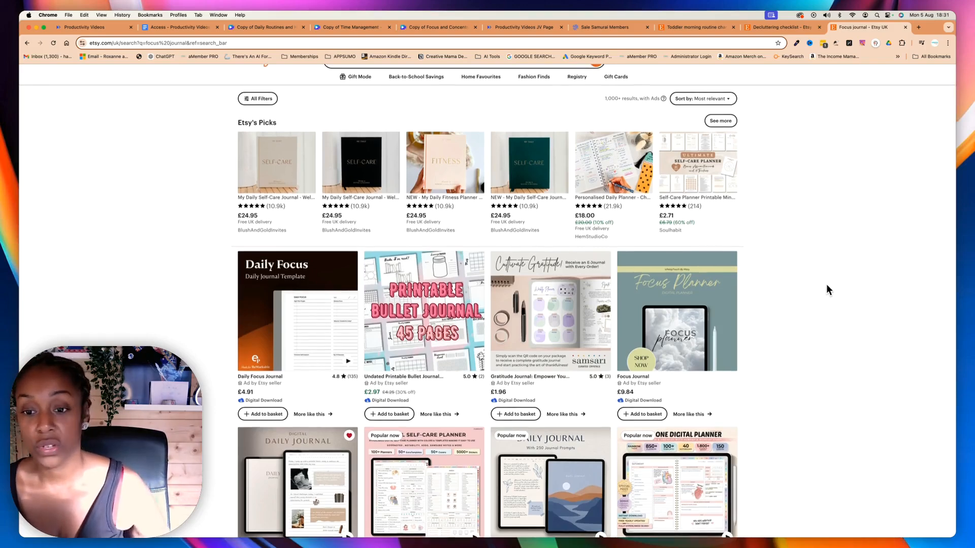
scroll(827, 284, "down", 5)
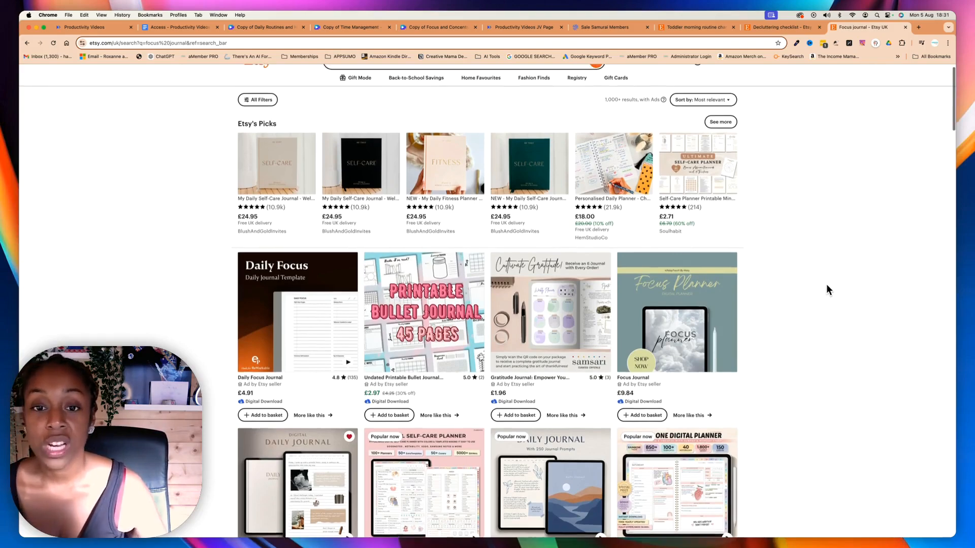
scroll(826, 289, "down", 2)
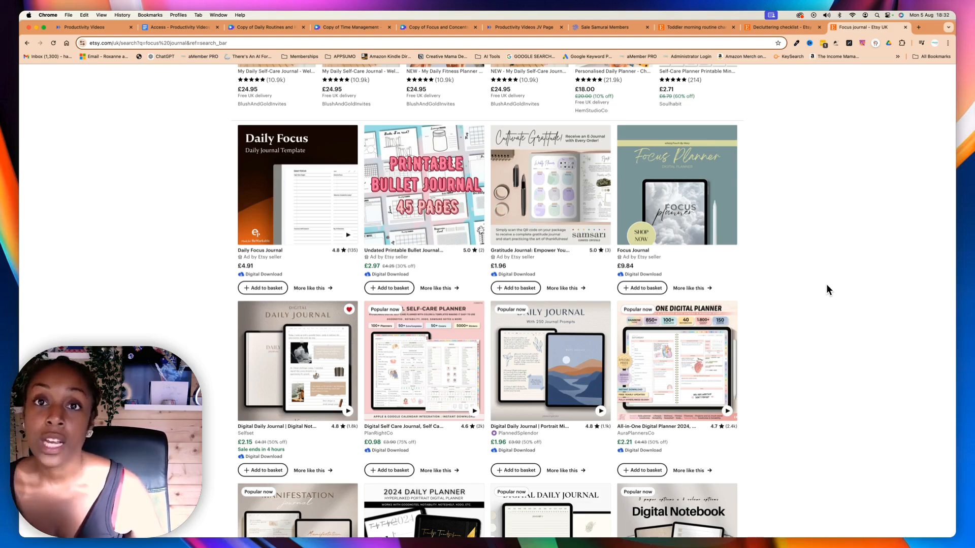
scroll(826, 286, "down", 3)
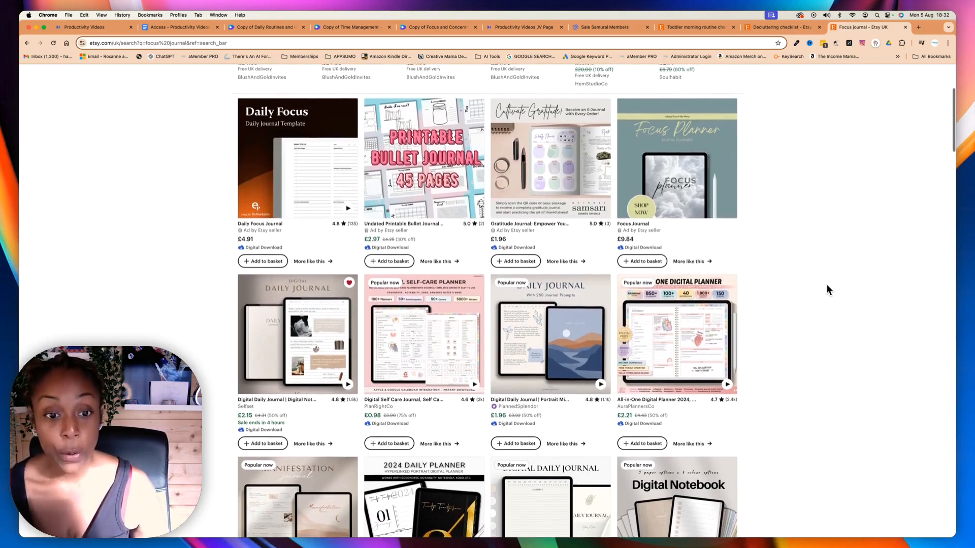
scroll(826, 285, "down", 3)
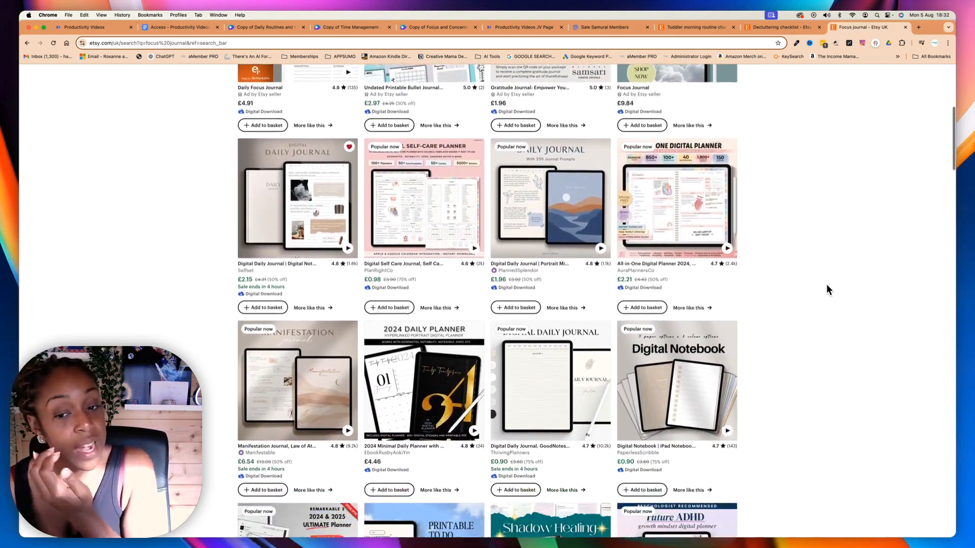
scroll(827, 287, "down", 5)
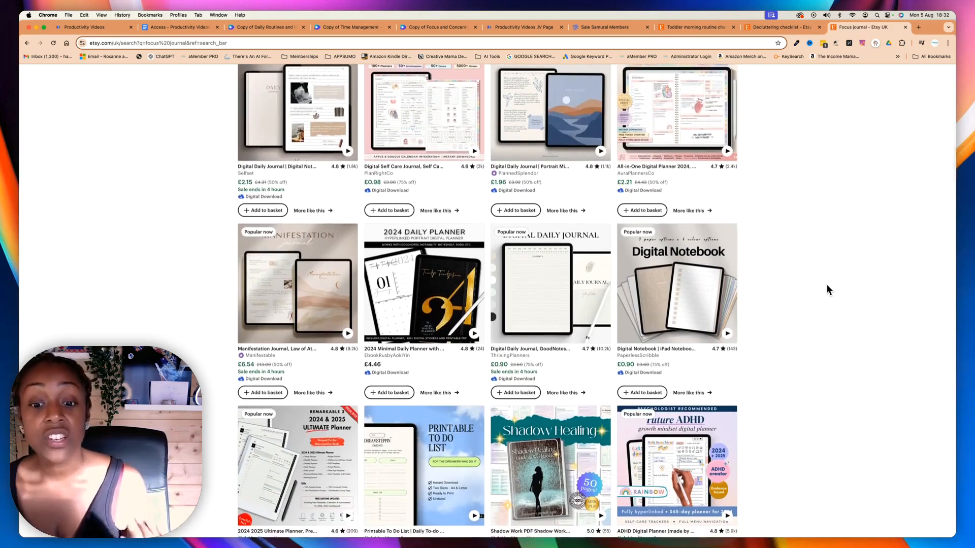
scroll(826, 288, "down", 4)
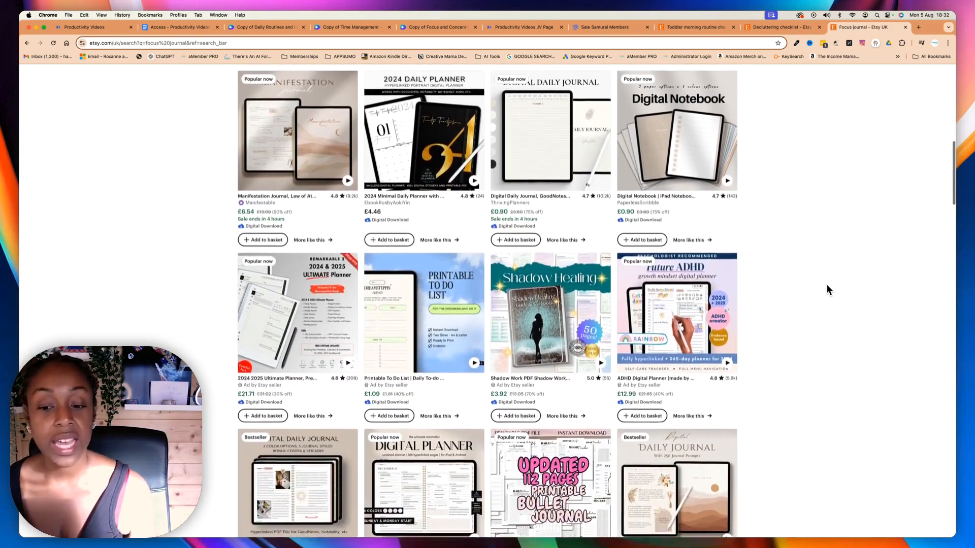
scroll(826, 288, "down", 3)
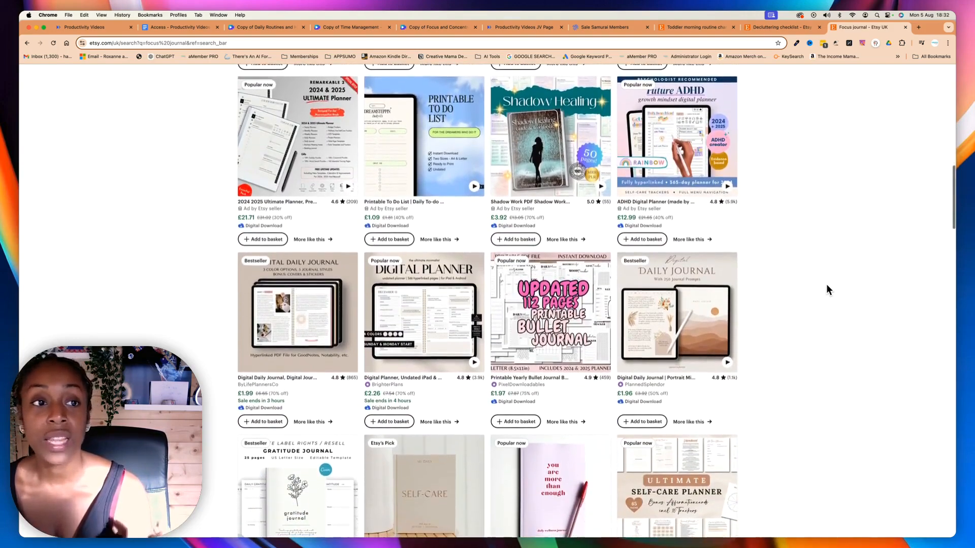
scroll(827, 288, "down", 1)
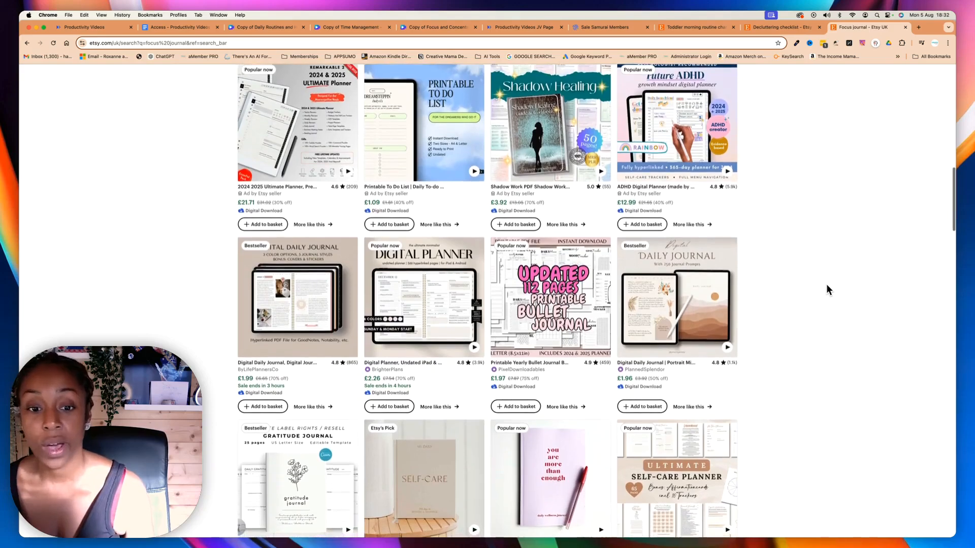
scroll(582, 281, "down", 1)
scroll(581, 281, "down", 5)
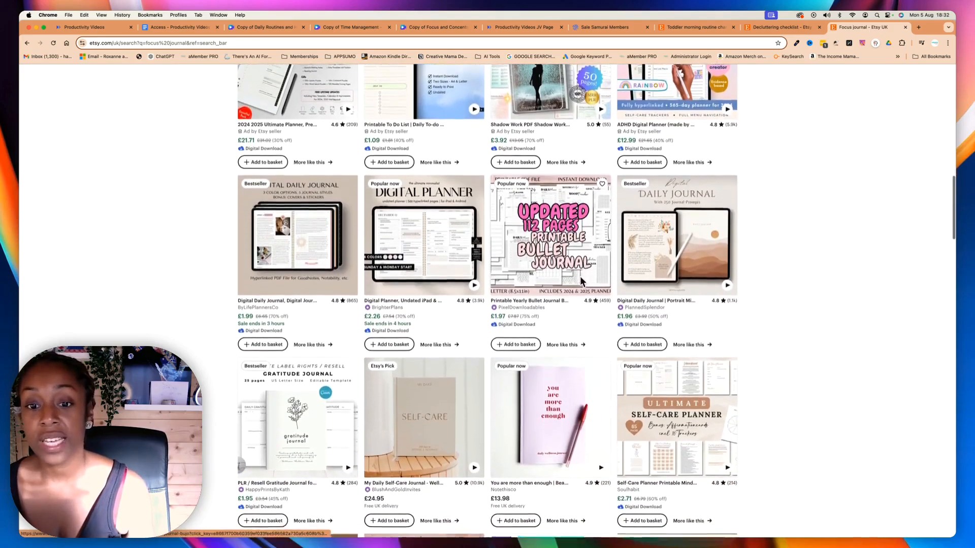
scroll(686, 373, "down", 5)
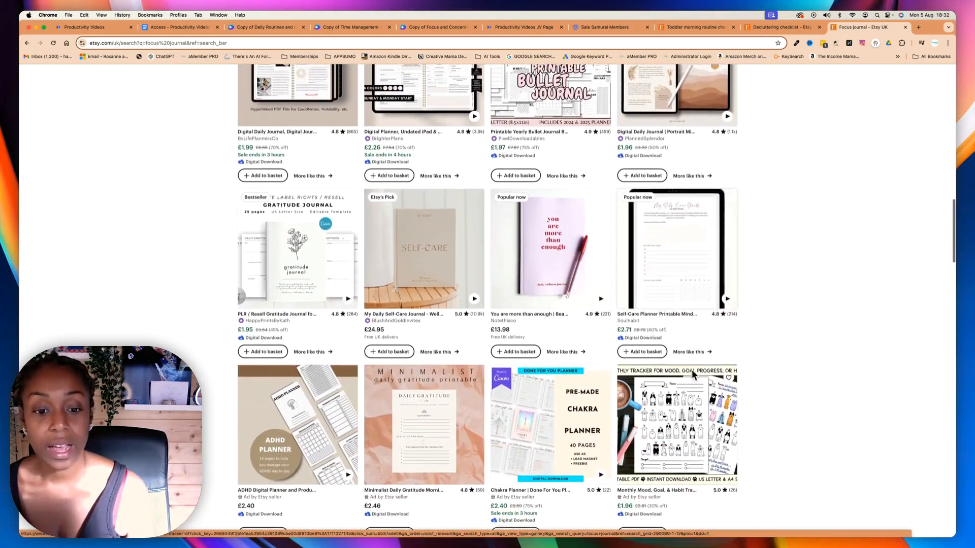
scroll(780, 362, "down", 1)
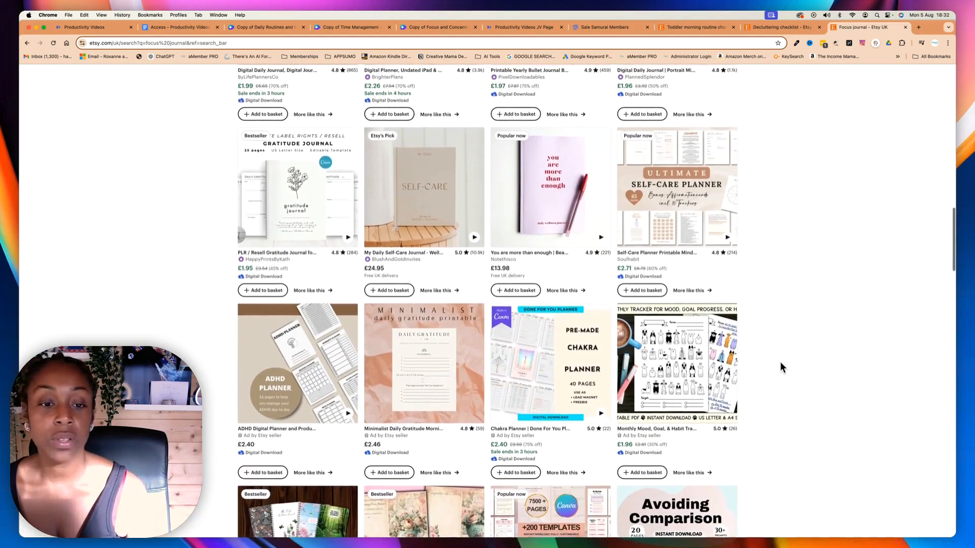
scroll(780, 362, "down", 3)
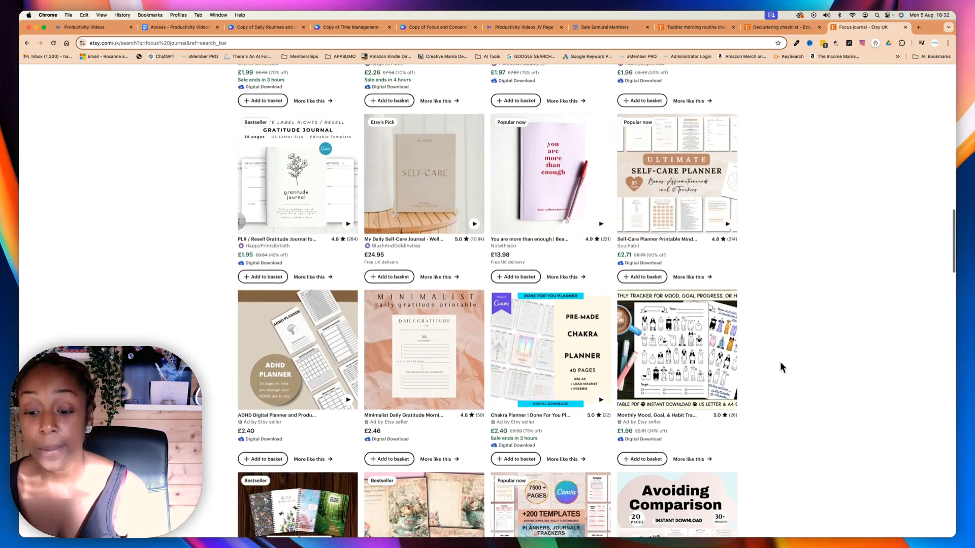
scroll(778, 351, "down", 2)
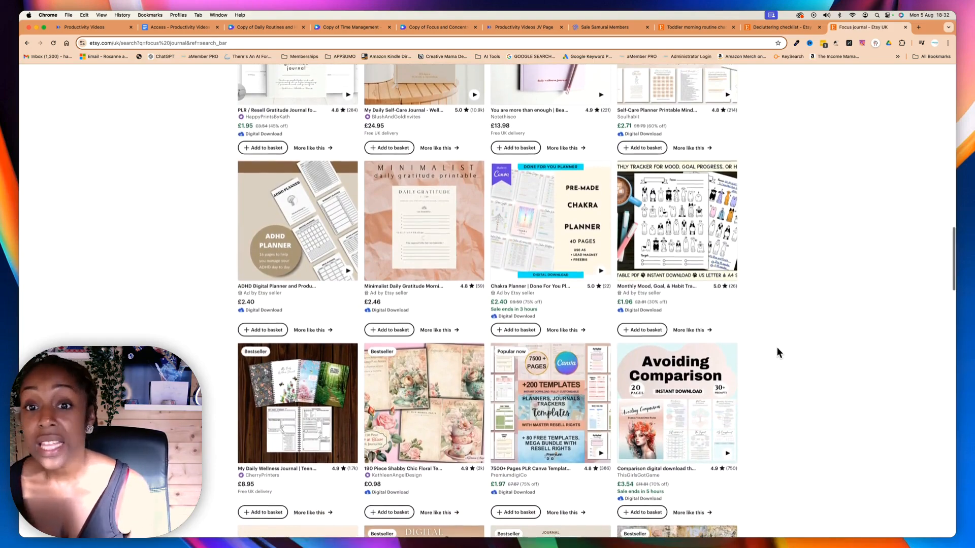
scroll(777, 348, "down", 2)
scroll(777, 351, "down", 5)
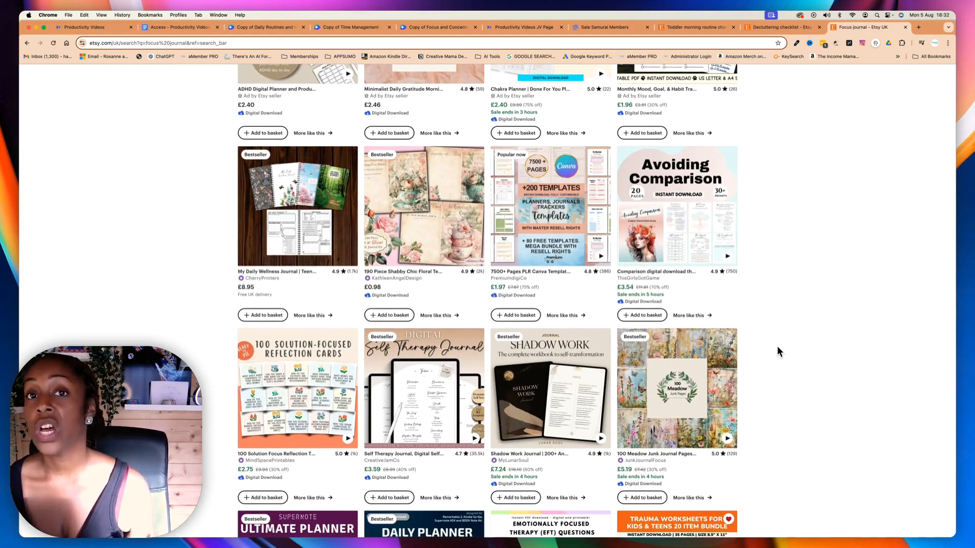
scroll(777, 347, "down", 2)
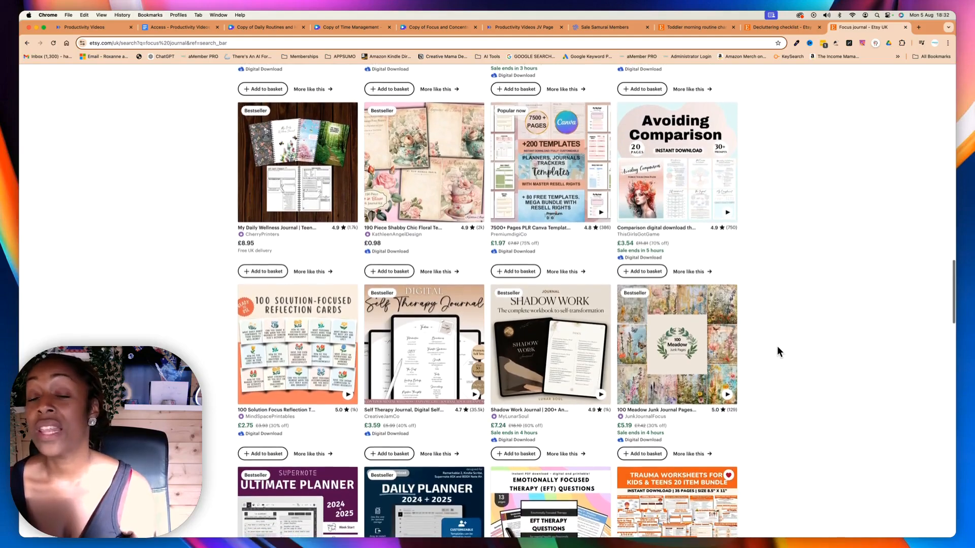
scroll(777, 346, "down", 1)
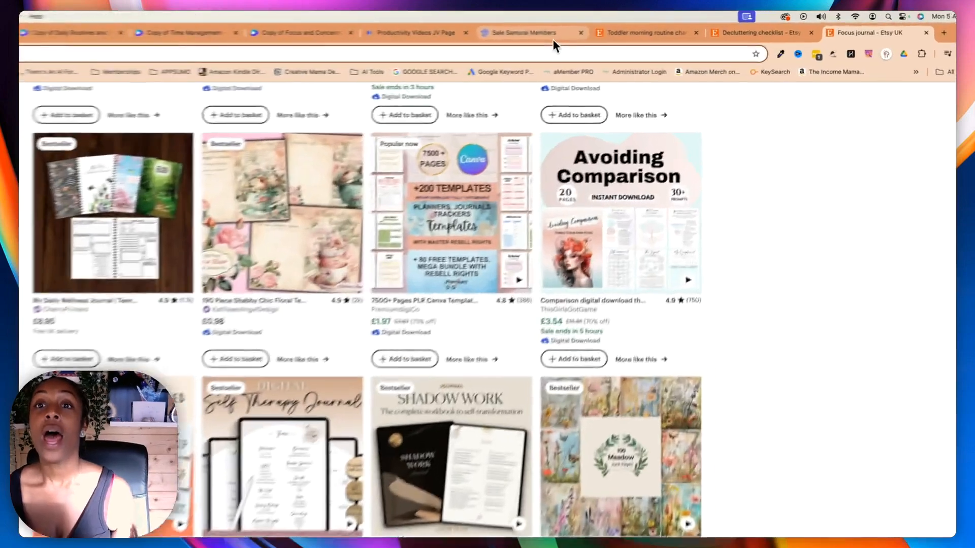
Check the Etsy and Google metrics for "focus journal" in Sale Samurai and return to the start of its Etsy results
left_click(626, 30)
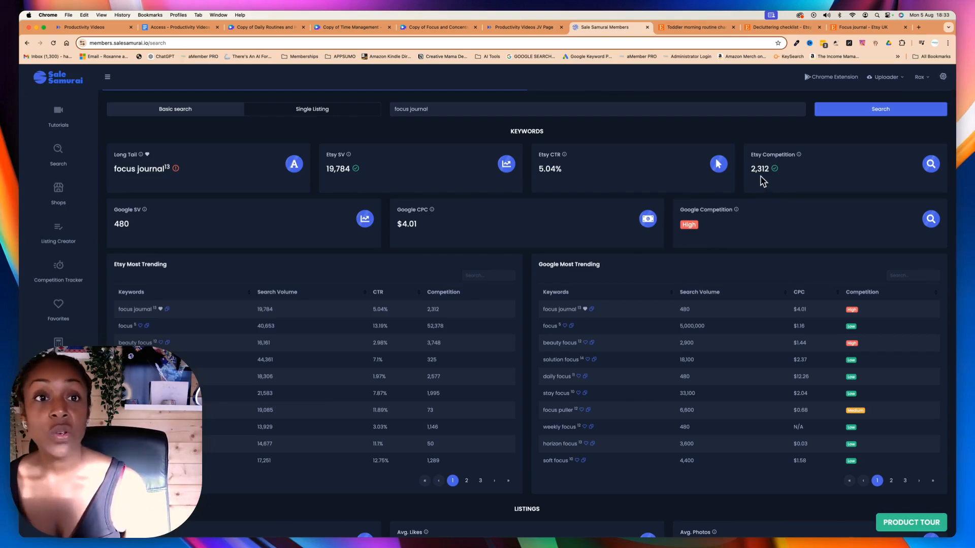
left_click(876, 28)
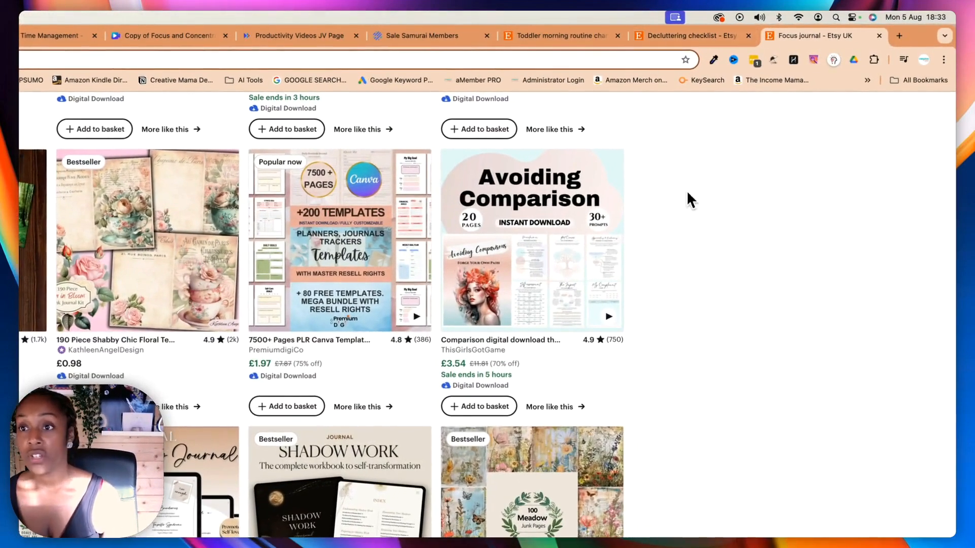
scroll(686, 190, "up", 15)
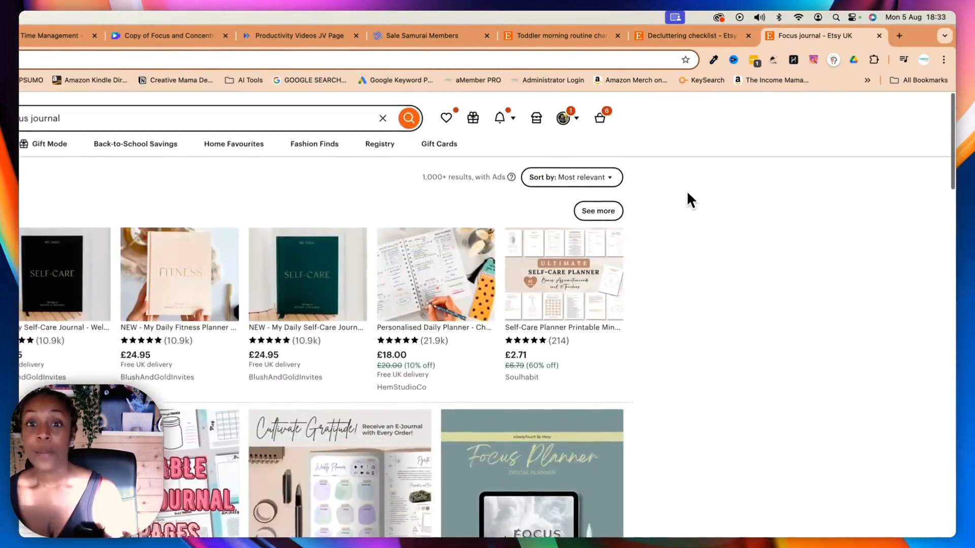